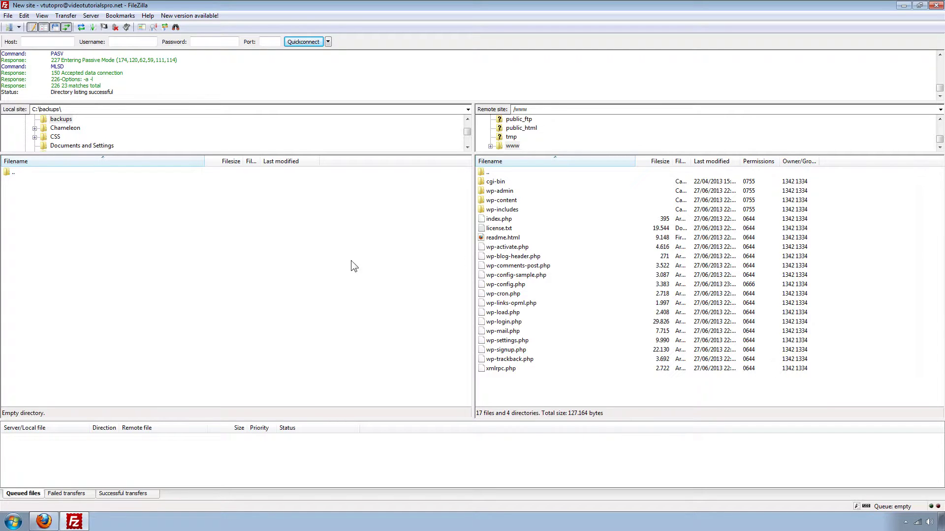
Step: Create a local folder named videotutorialsprojuly in C:\backups and open it
right_click(224, 254)
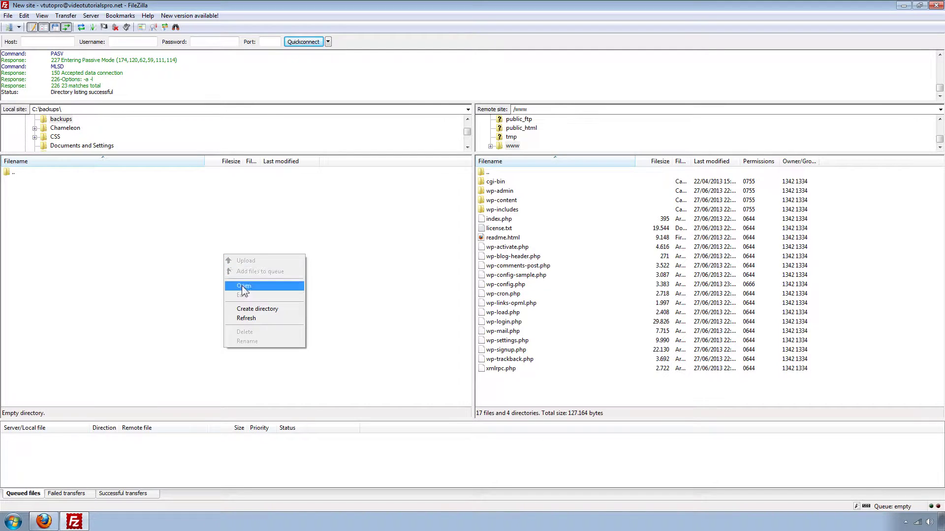
left_click(246, 309)
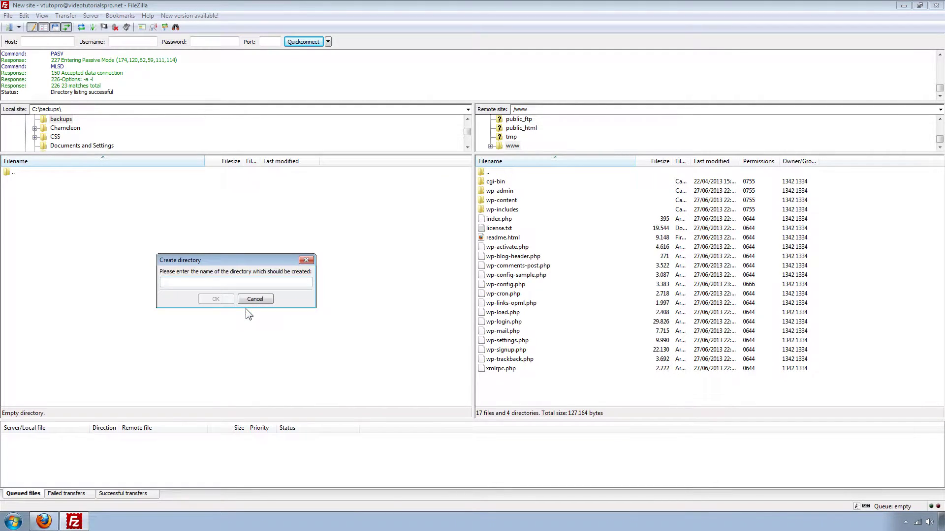
type("videotutoria")
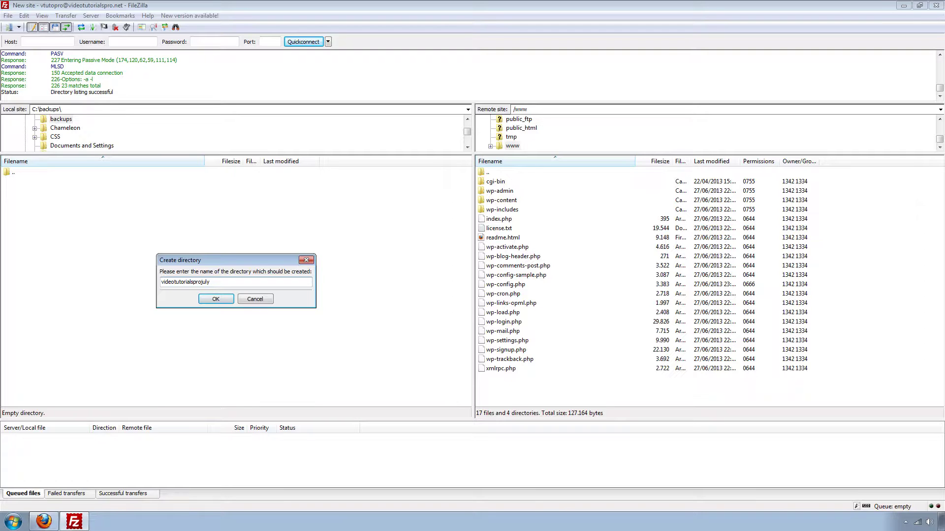
type("lsprojuly")
left_click(221, 300)
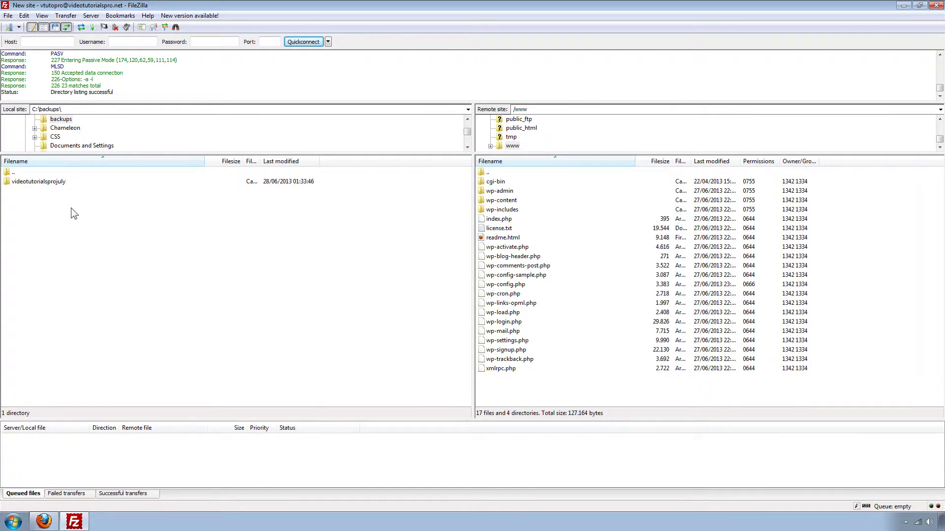
double_click(47, 183)
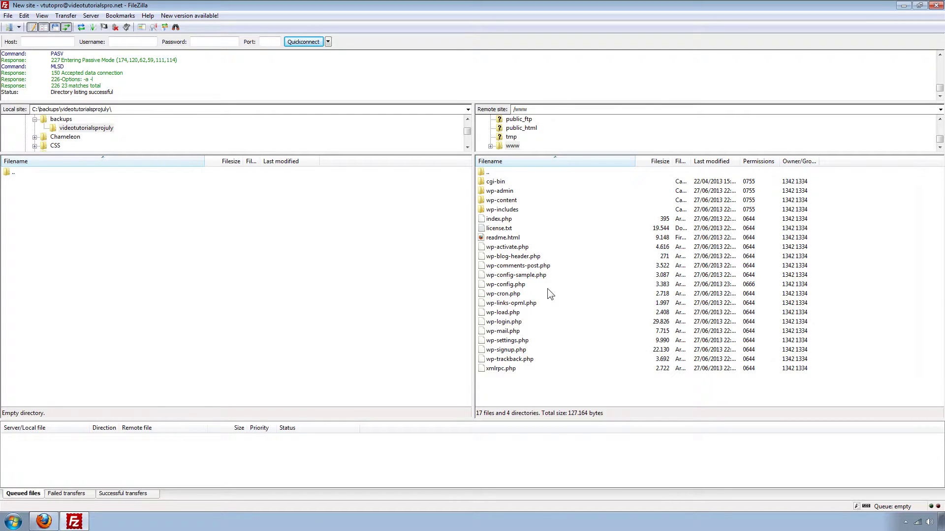
Step: Download the WordPress files (wp-admin through xmlrpc.php) from /www into videotutorialsprojuly, then go to HostGator
left_click(492, 193)
left_click(497, 369, "shift")
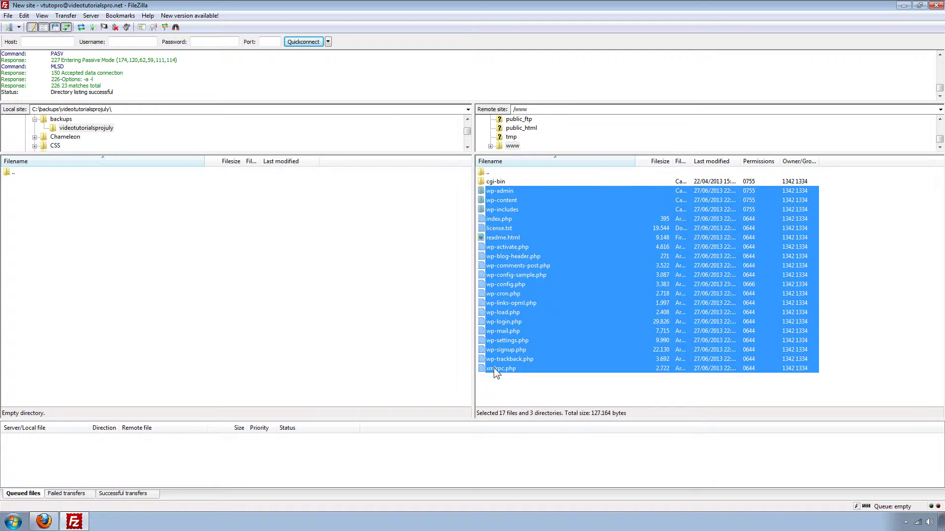
left_click_drag(490, 275, 328, 291)
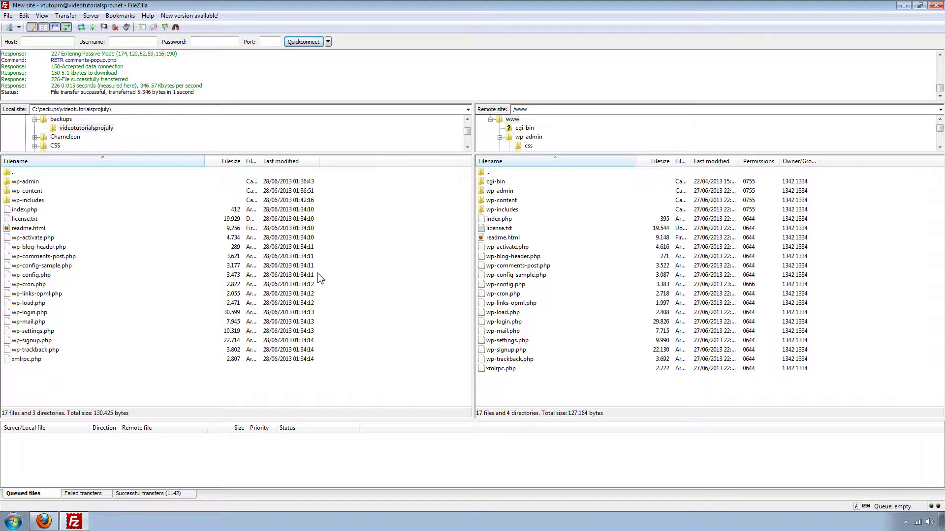
left_click(42, 524)
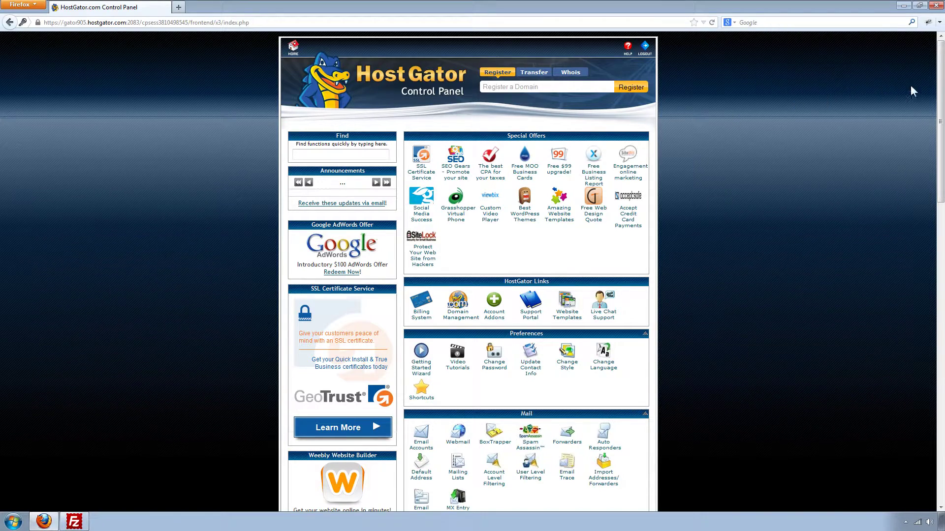
Step: Launch phpMyAdmin from the Databases section of the HostGator control panel
left_click_drag(940, 89, 938, 299)
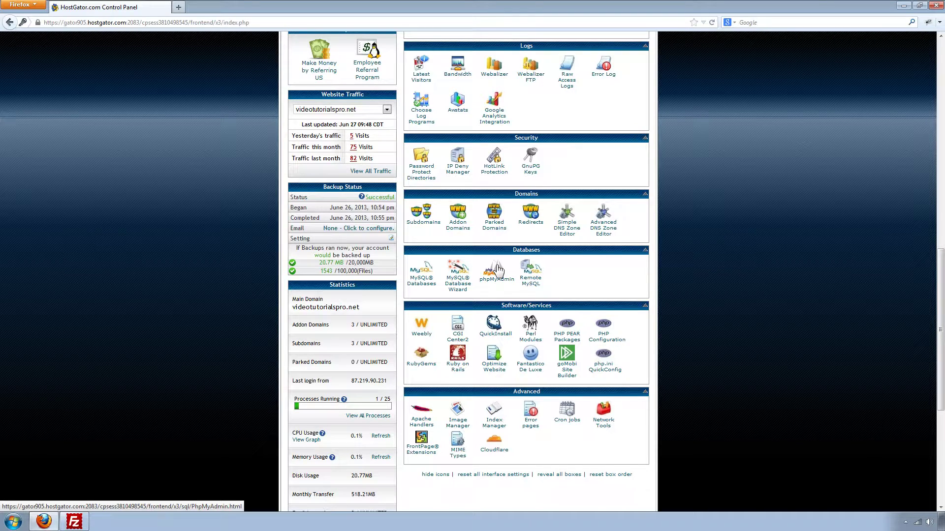
left_click(498, 270)
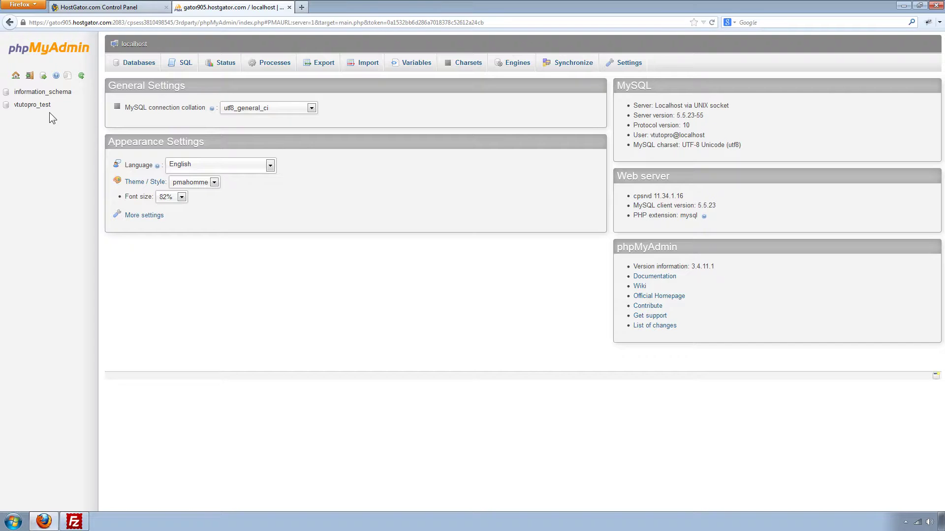
Step: Select the vtutopro_test database and show its Export page
left_click(52, 108)
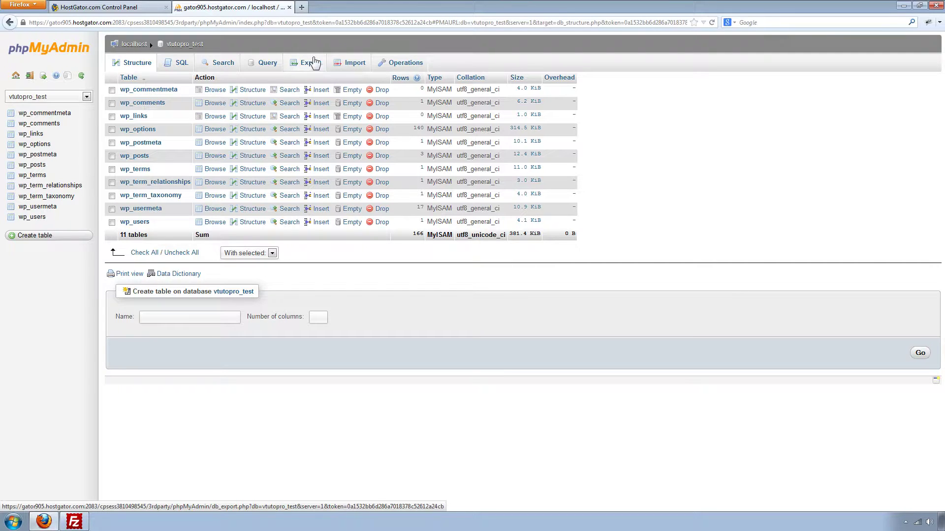
left_click(309, 64)
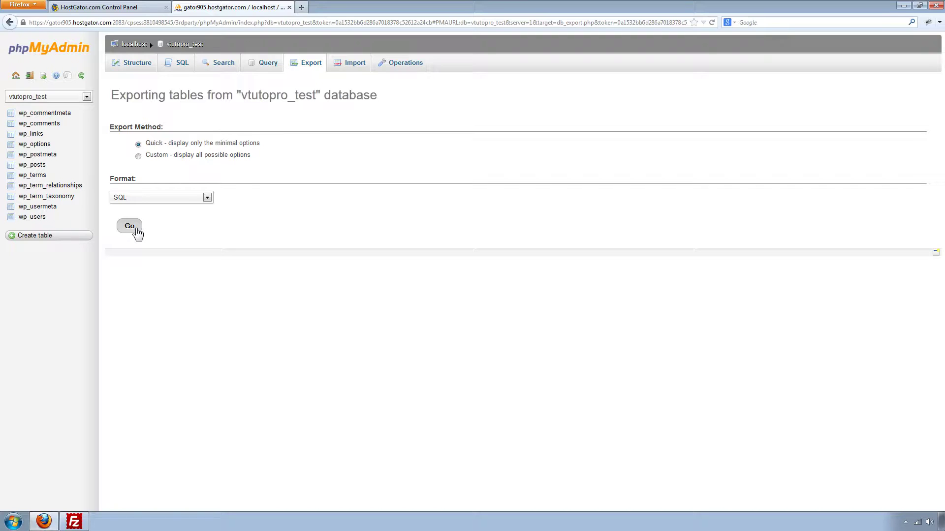
Step: Run the quick SQL export and save vtutopro_test.sql to disk
left_click(136, 232)
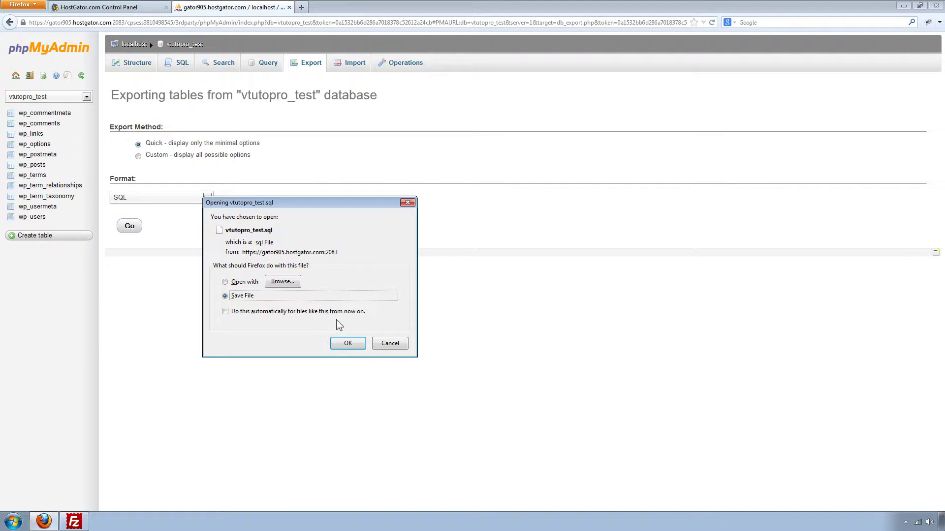
left_click(347, 344)
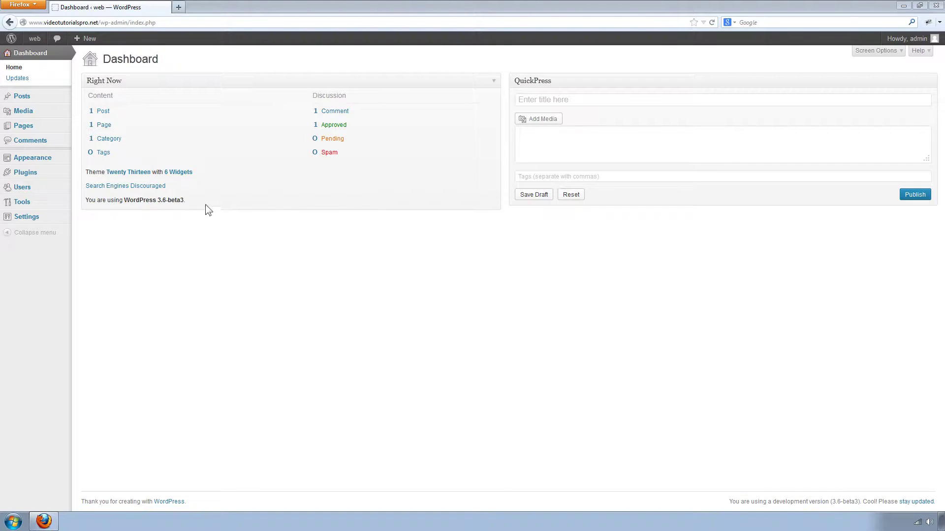
Step: Search the plugin directory for backwpup, then install and activate BackWPup 3.0.12
mouse_move(63, 173)
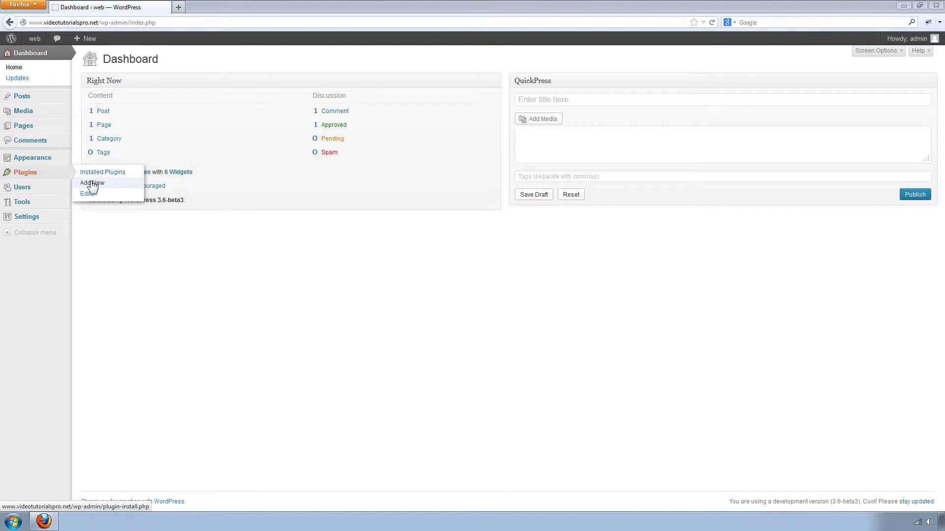
left_click(110, 186)
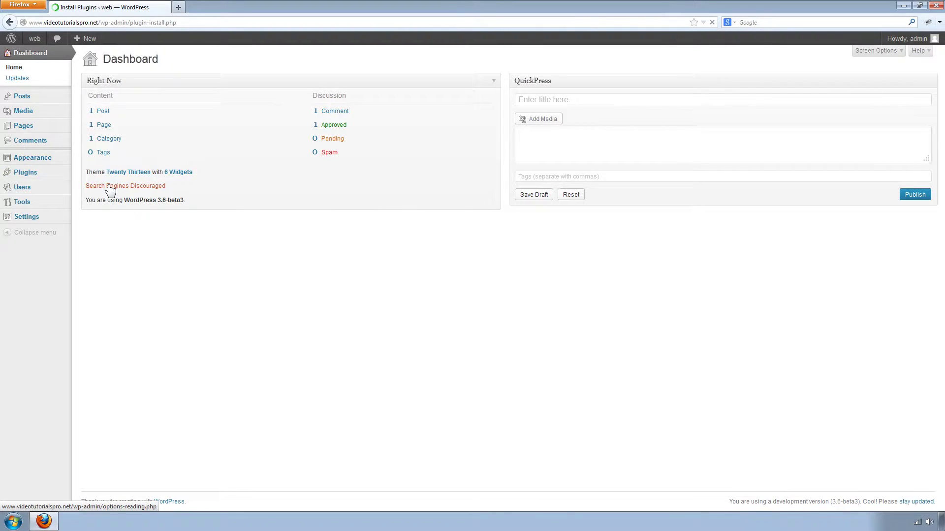
type("back")
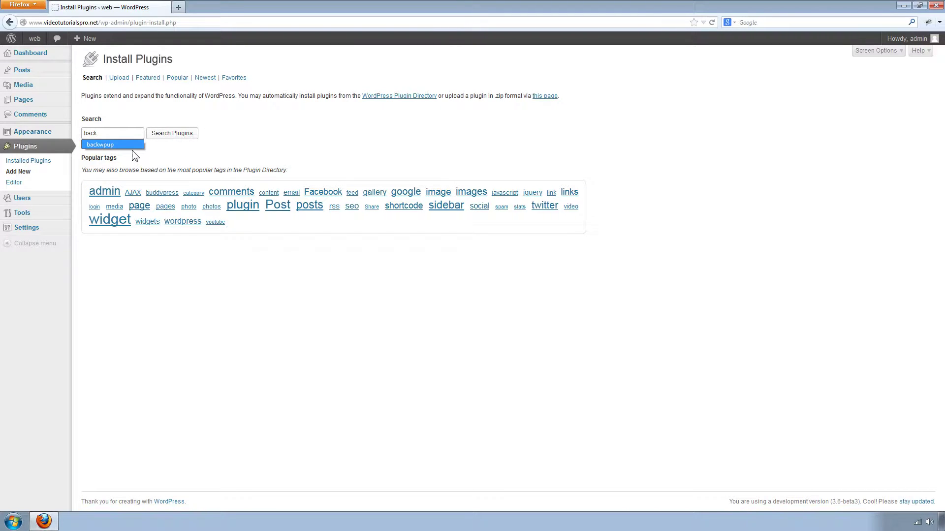
left_click(131, 146)
left_click(173, 135)
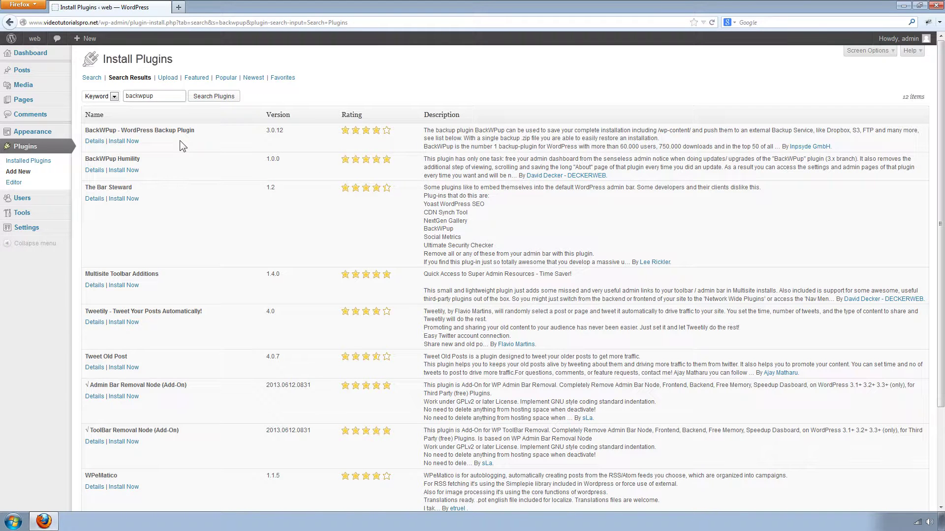
left_click(124, 142)
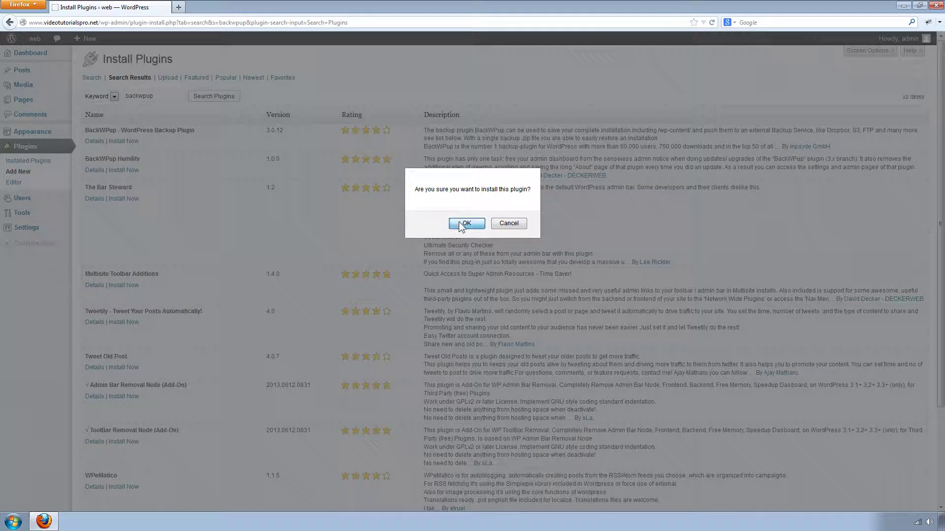
left_click(462, 224)
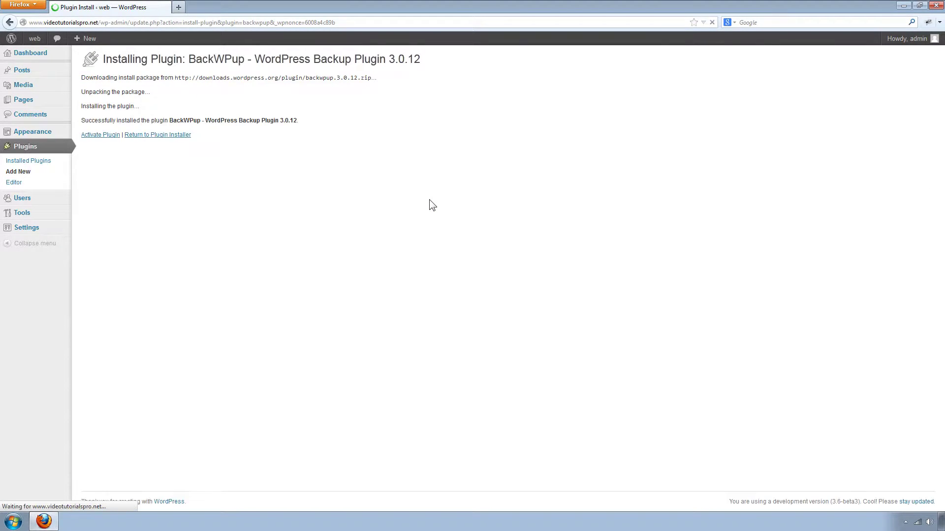
left_click(98, 140)
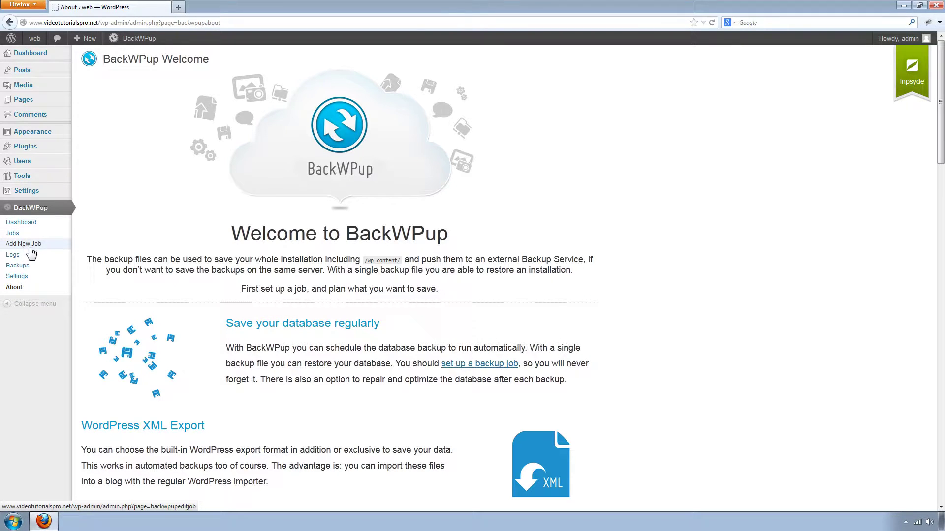
Step: Add a new BackWPup job named Test using the Zip archive format
left_click(17, 246)
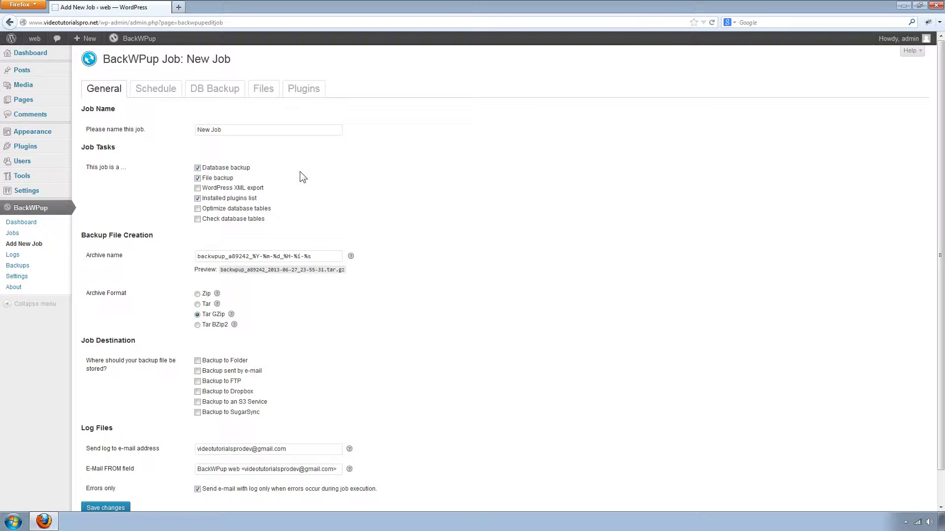
left_click(246, 131)
key("BackSpace")
key("BackSpace")
key("BackSpace")
key("BackSpace")
key("BackSpace")
key("BackSpace")
key("BackSpace")
type("Test")
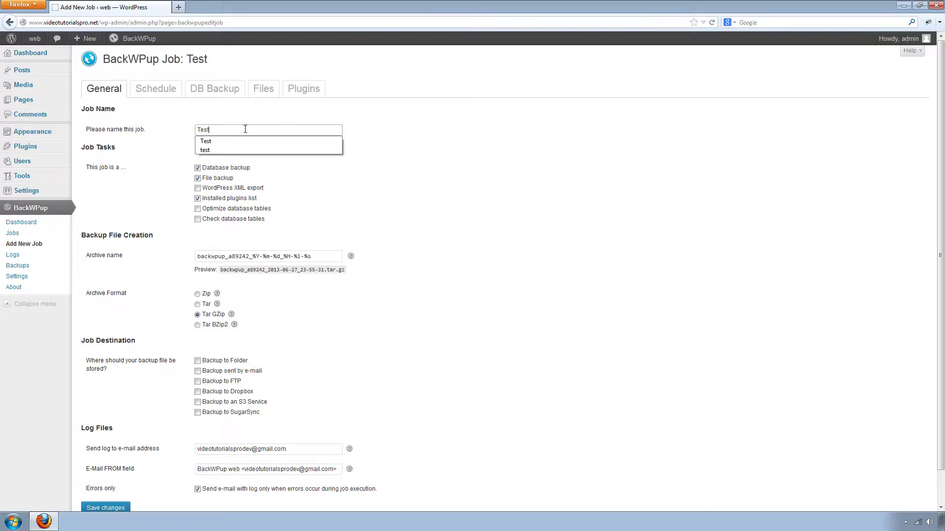
left_click(257, 122)
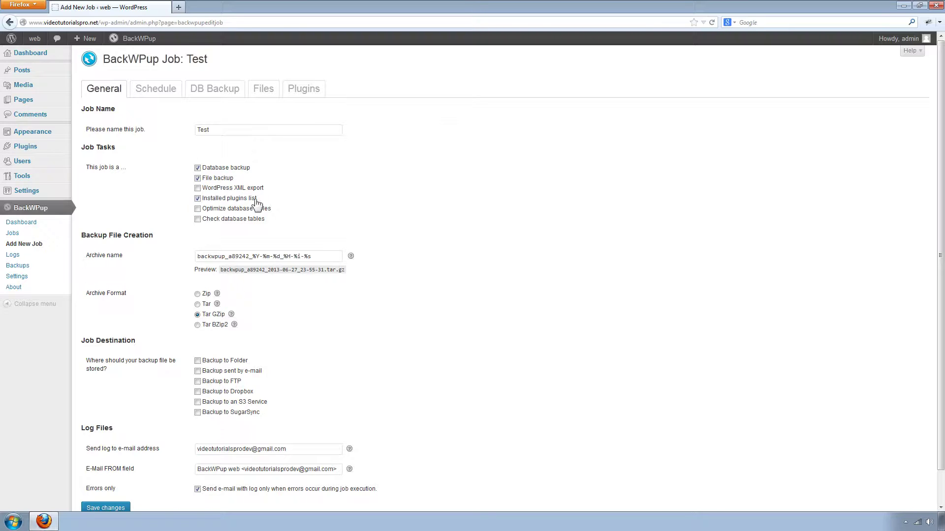
left_click(199, 294)
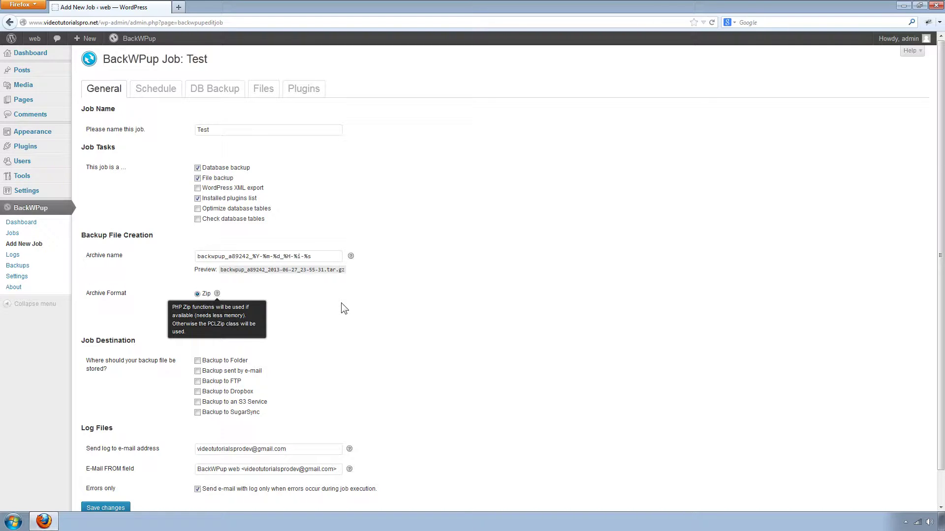
Step: Make the Test job store its backup in a folder
scroll(341, 303, "down", 1)
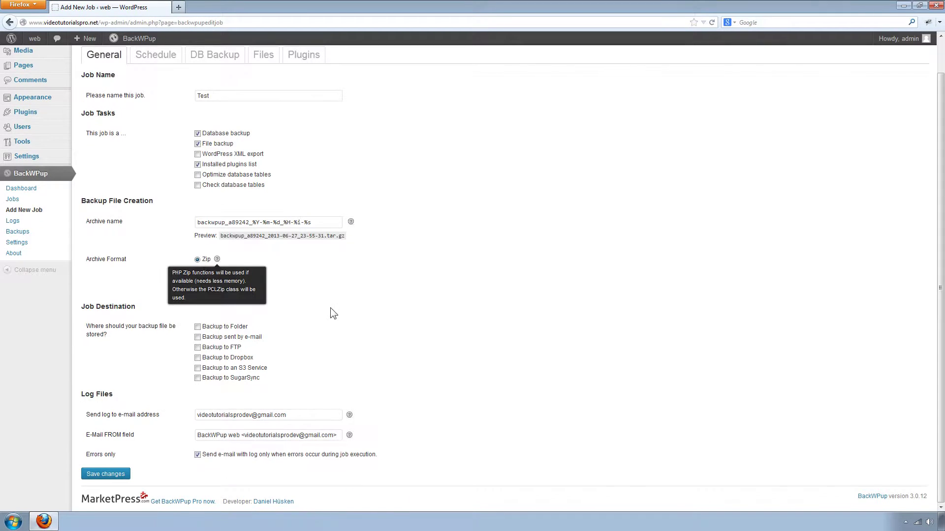
left_click(197, 328)
scroll(281, 366, "up", 1)
scroll(280, 365, "up", 1)
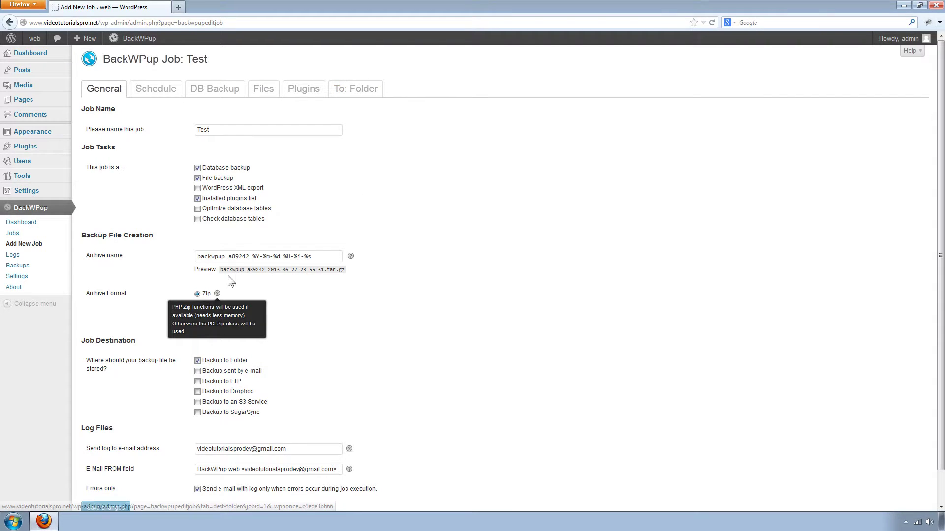
left_click(197, 361)
left_click(197, 361)
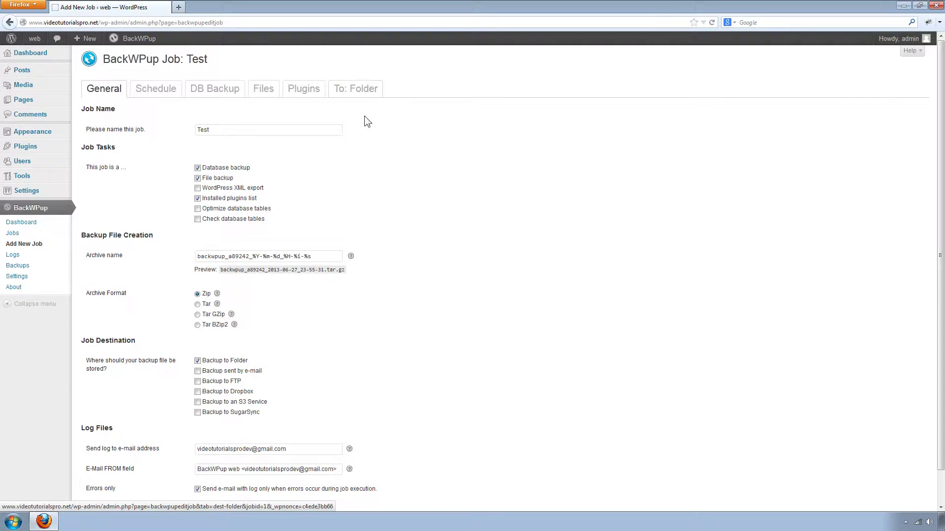
scroll(338, 323, "down", 2)
Step: Edit the log e-mail address field and save the job's general settings
left_click(277, 415)
left_click_drag(304, 414, 191, 420)
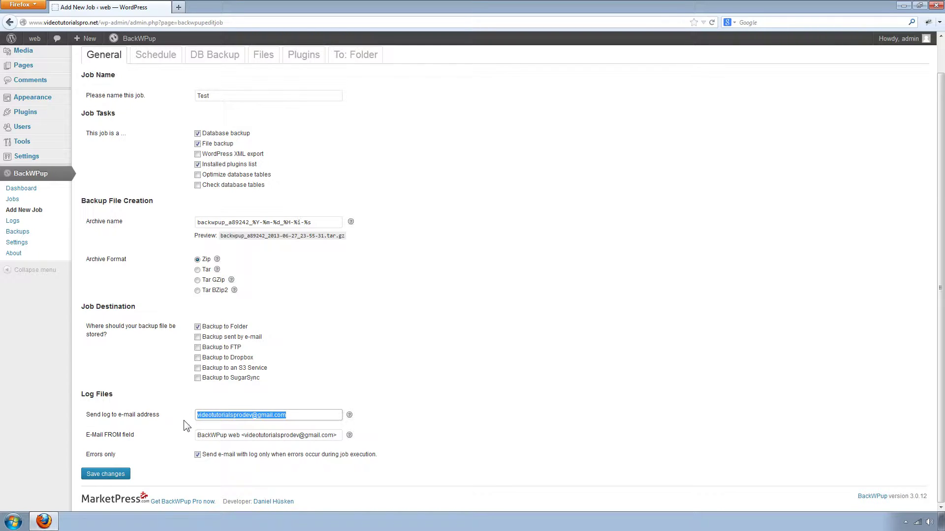
left_click(184, 420)
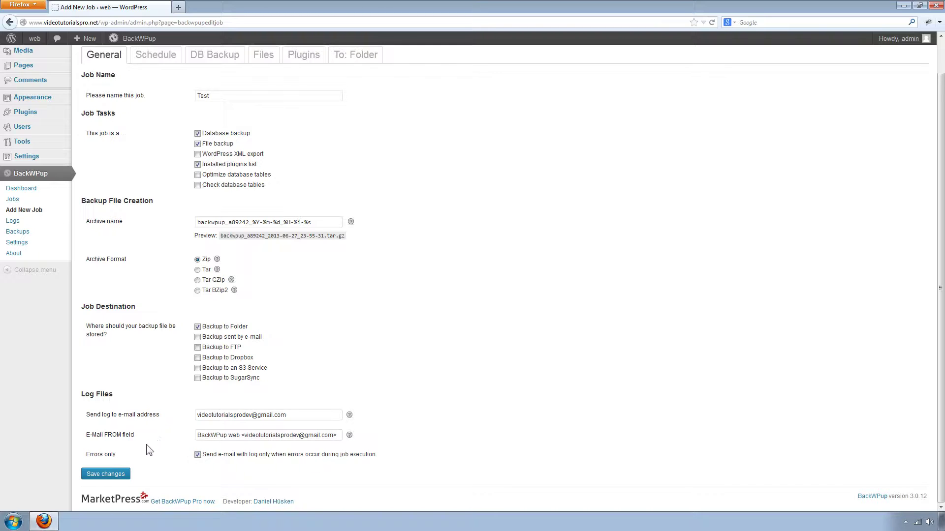
left_click(112, 476)
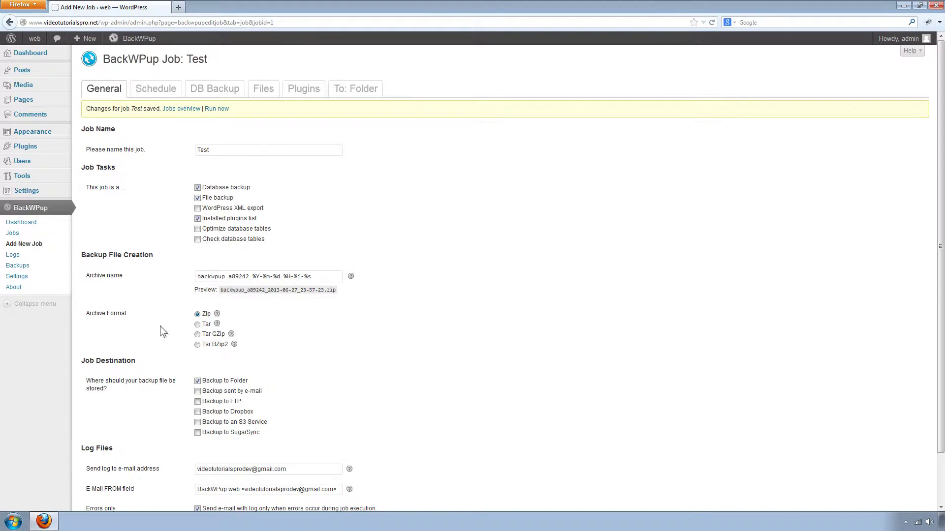
left_click(155, 91)
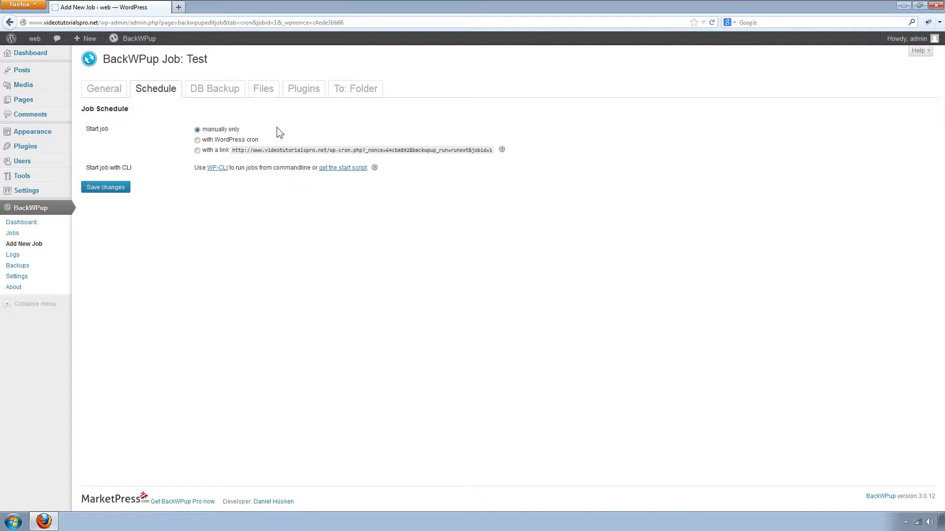
Step: Set the Test job's start option to 'with WordPress cron'
left_click(211, 141)
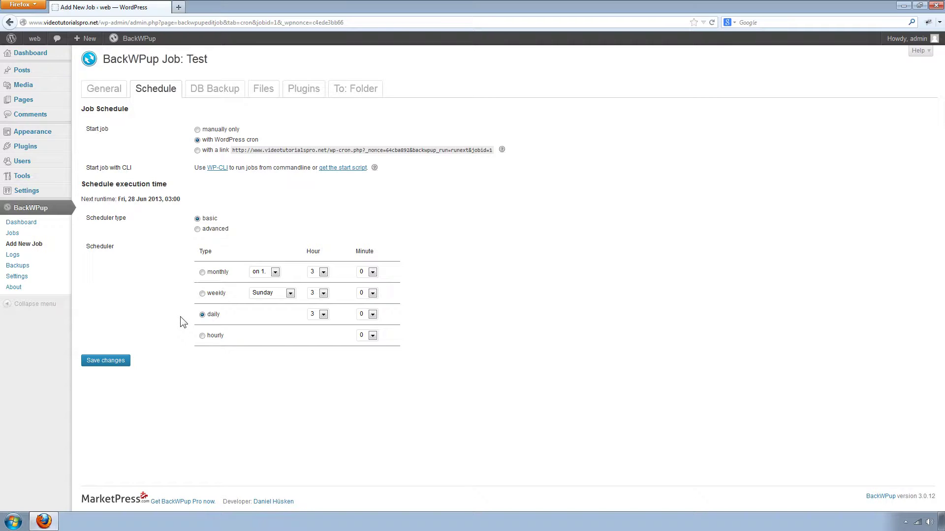
Step: Schedule the job weekly on Sunday at hour 4
left_click(203, 294)
left_click(290, 294)
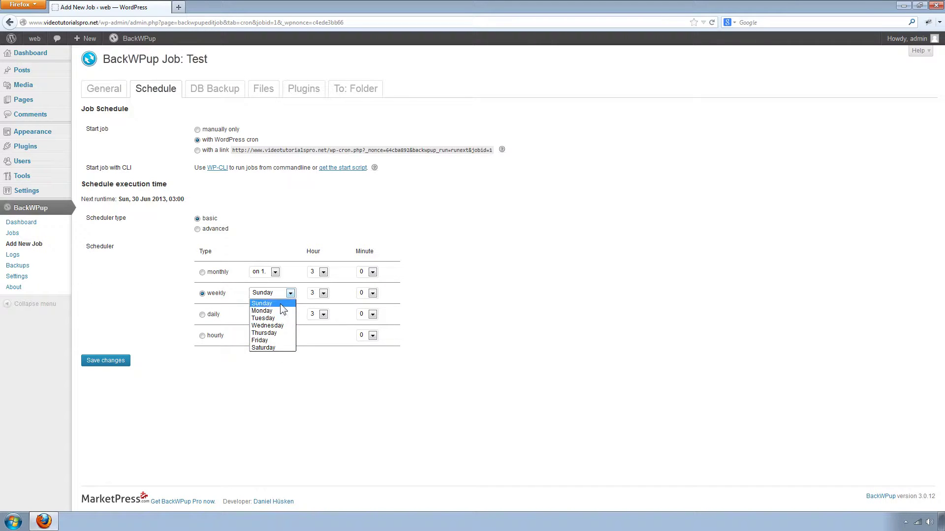
left_click(279, 304)
left_click(324, 294)
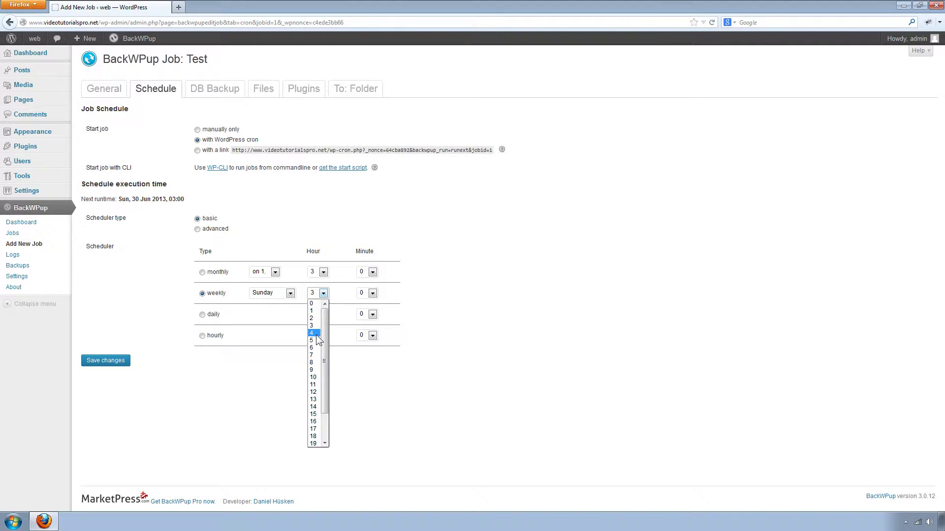
left_click(315, 333)
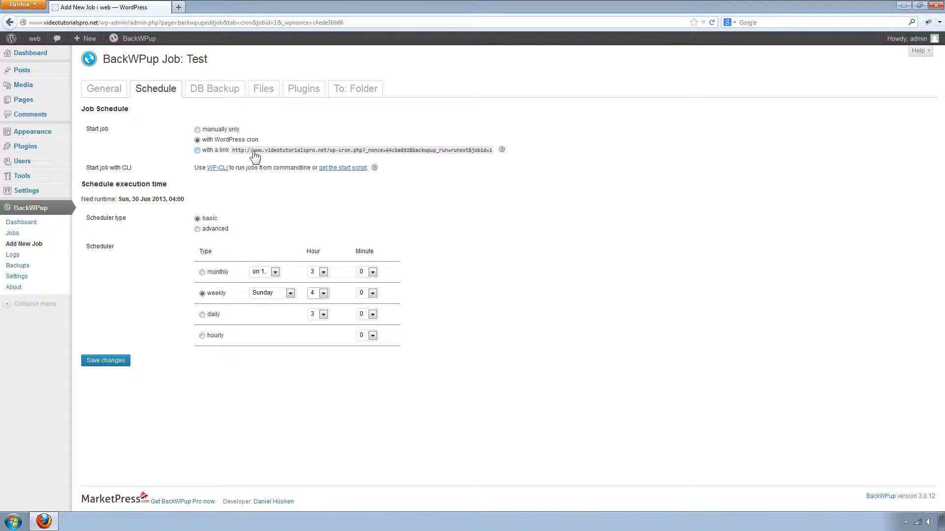
Step: Try the start-with-link option, revert to WordPress cron, and save the schedule
left_click(204, 152)
left_click_drag(234, 153, 495, 155)
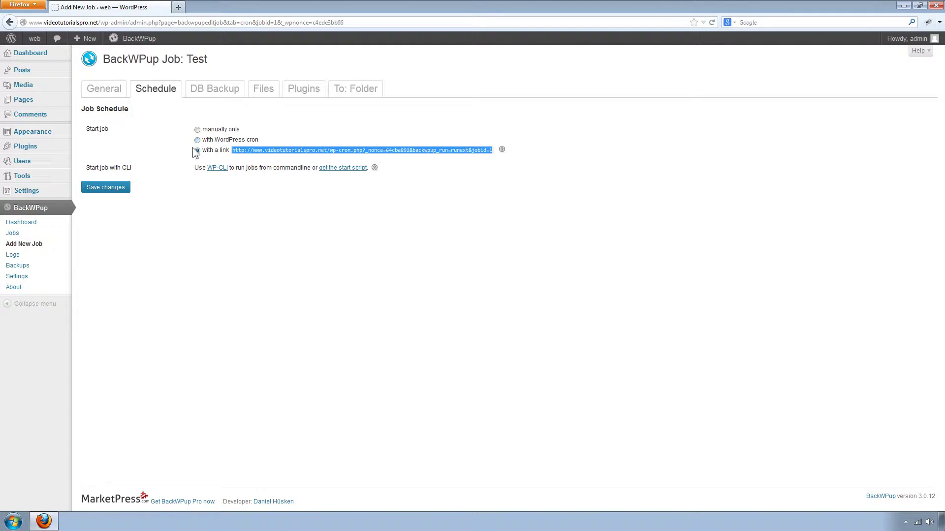
left_click(197, 141)
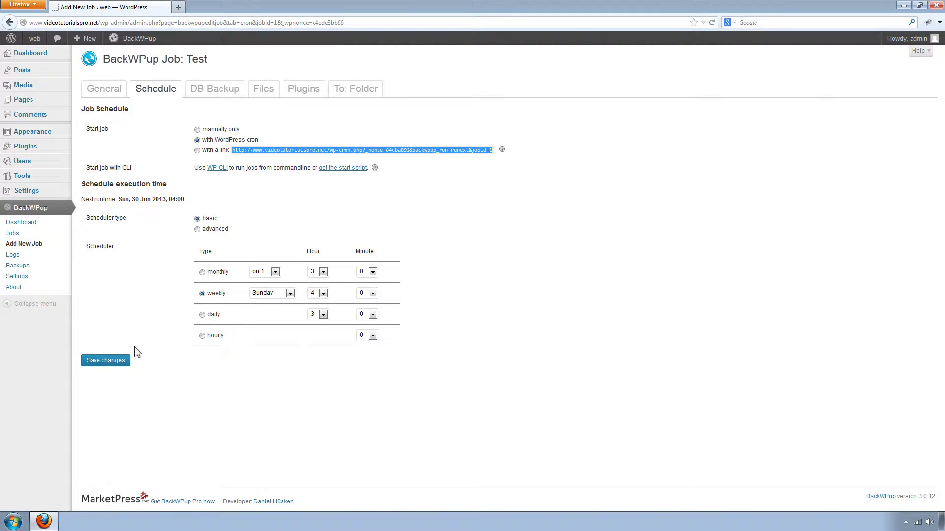
left_click(118, 362)
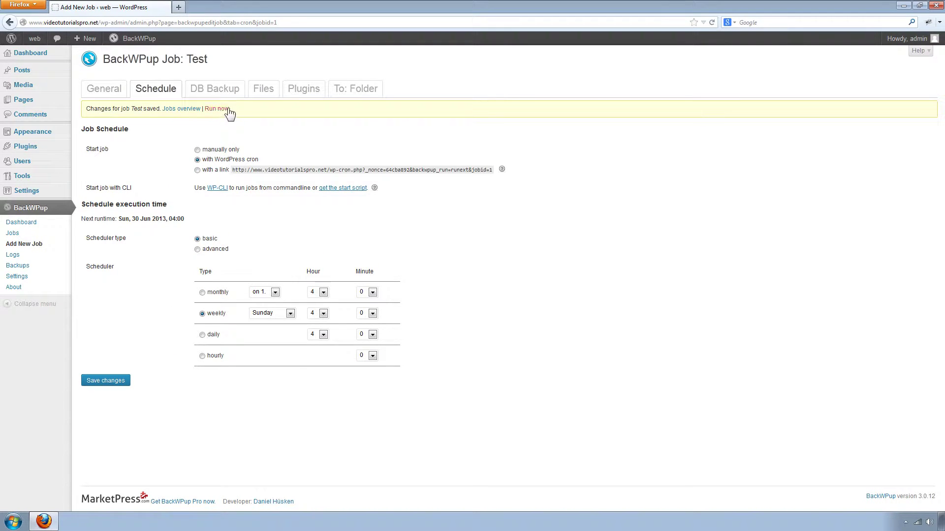
Step: Include the plugins folder in the Test job's file backup and save the change
left_click(252, 93)
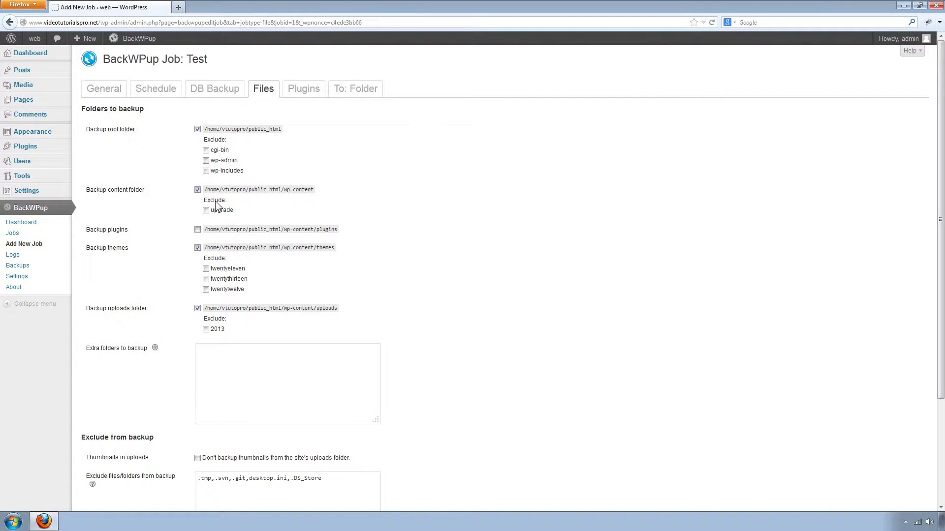
left_click(197, 230)
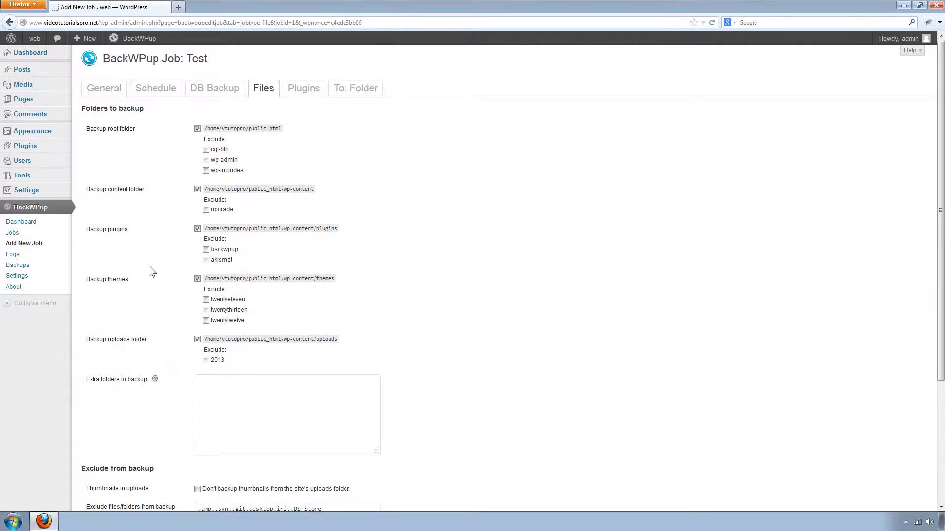
scroll(149, 286, "down", 5)
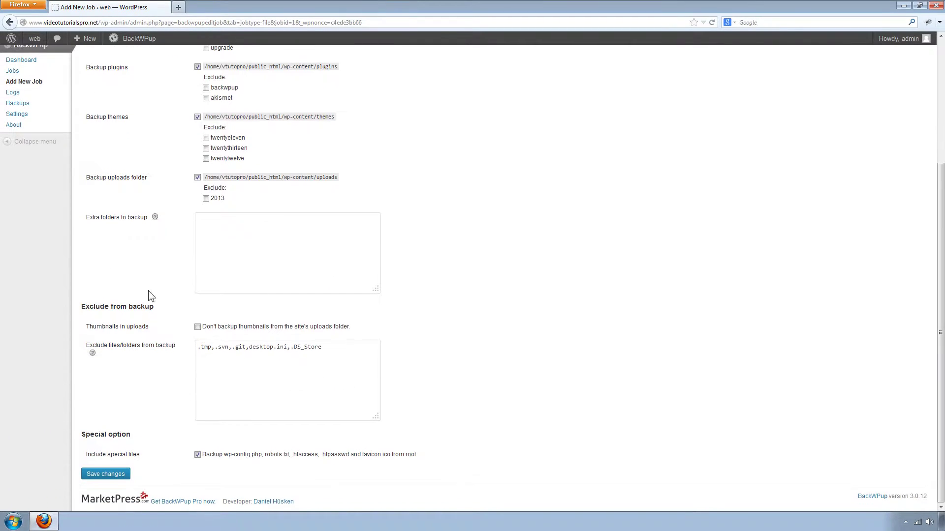
left_click(113, 477)
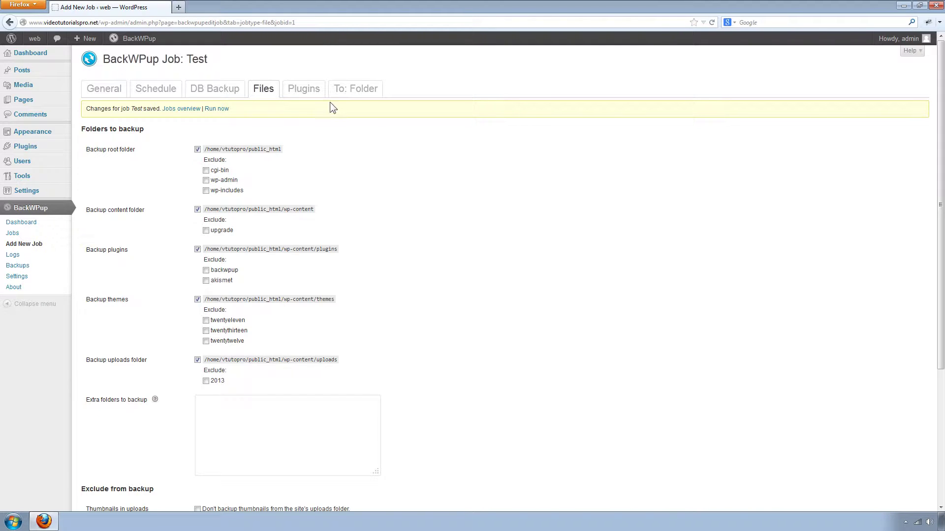
left_click(353, 93)
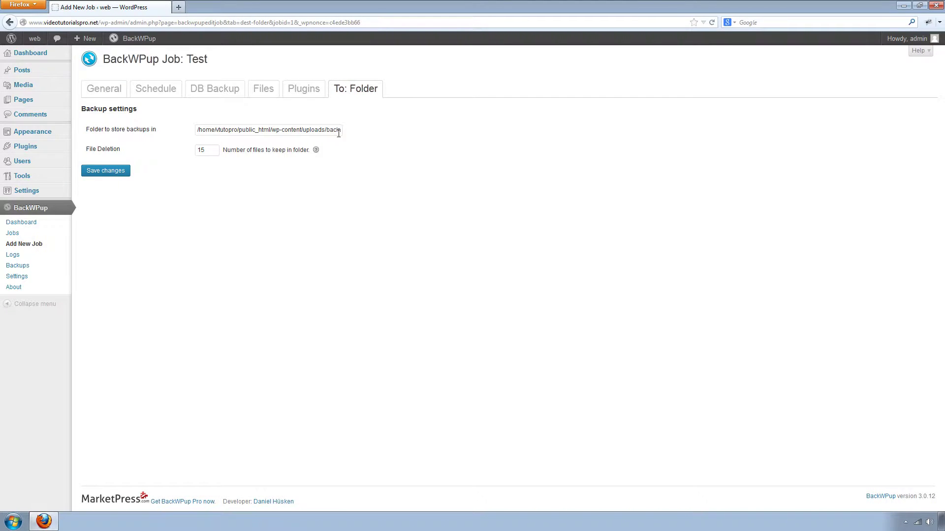
Step: Strip the random suffix so the Test job's storage folder path ends in wp-content/uploads/backup/
left_click(279, 131)
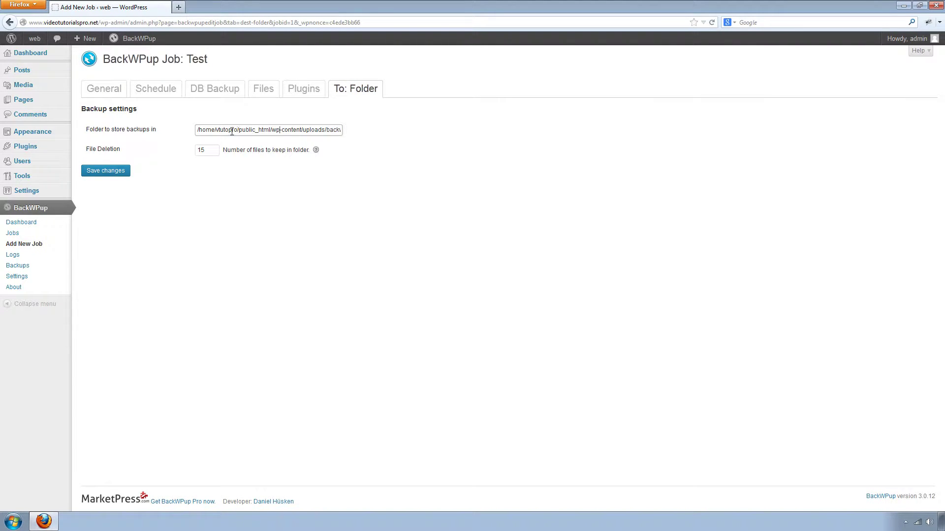
left_click_drag(198, 130, 280, 135)
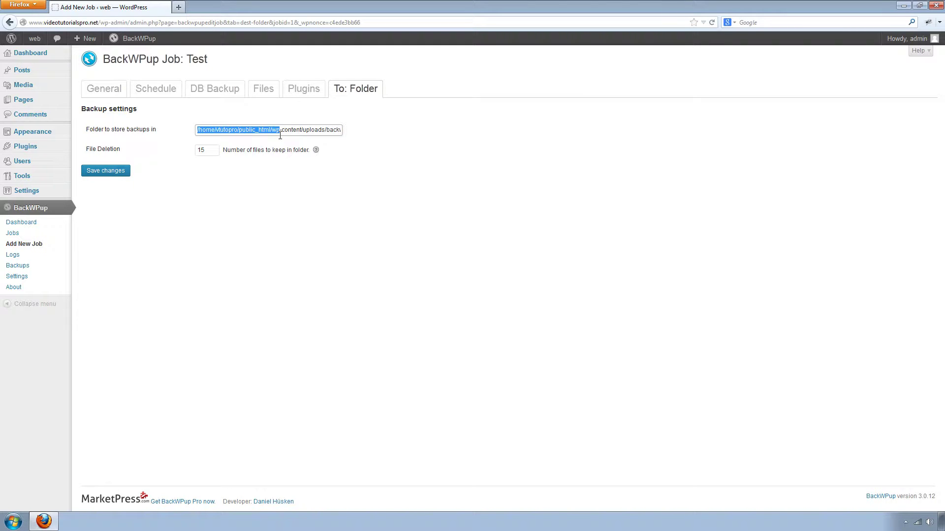
left_click(287, 130)
key("Right")
key("Right")
key("Right")
key("Right")
key("Right")
key("Right")
key("Right")
key("Right")
key("Right")
key("Right")
key("Right")
key("Right")
key("Right")
key("Right")
key("Right")
key("Right")
key("Right")
key("Right")
key("Right")
key("Right")
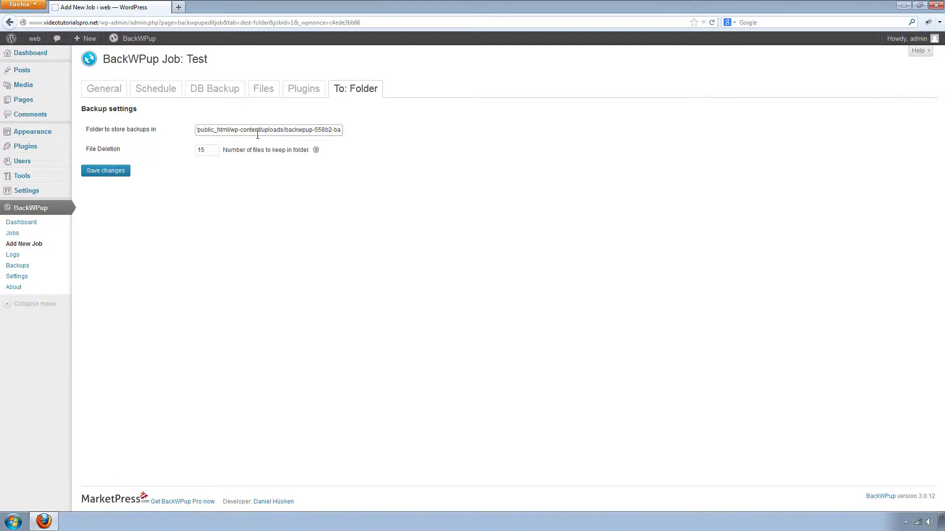
left_click(321, 131)
key("Right")
key("Right")
key("Right")
key("Right")
key("Right")
key("Right")
key("Right")
key("Right")
key("Right")
key("Right")
key("Right")
key("BackSpace")
key("BackSpace")
key("BackSpace")
key("BackSpace")
key("BackSpace")
key("BackSpace")
key("BackSpace")
key("BackSpace")
key("BackSpace")
key("BackSpace")
key("BackSpace")
key("BackSpace")
key("BackSpace")
key("BackSpace")
key("BackSpace")
key("BackSpace")
key("BackSpace")
key("BackSpace")
key("BackSpace")
type("up")
left_click(349, 144)
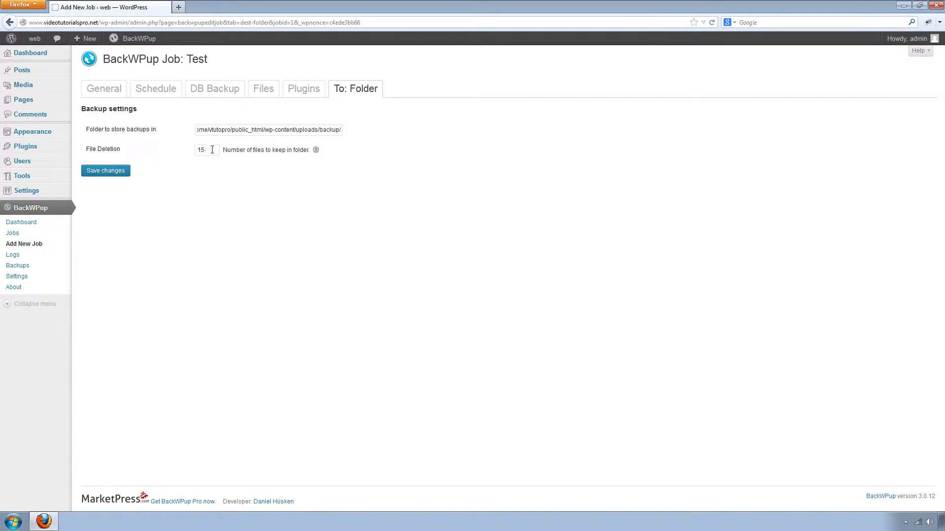
Step: Change the Test job's file-deletion count from 15 to 5 and save the folder settings
left_click_drag(211, 151, 197, 152)
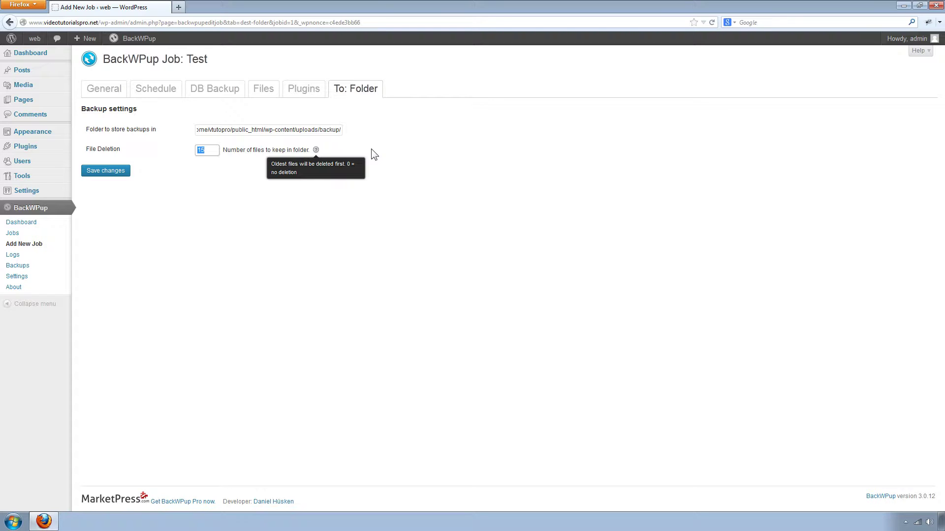
key("BackSpace")
left_click(111, 171)
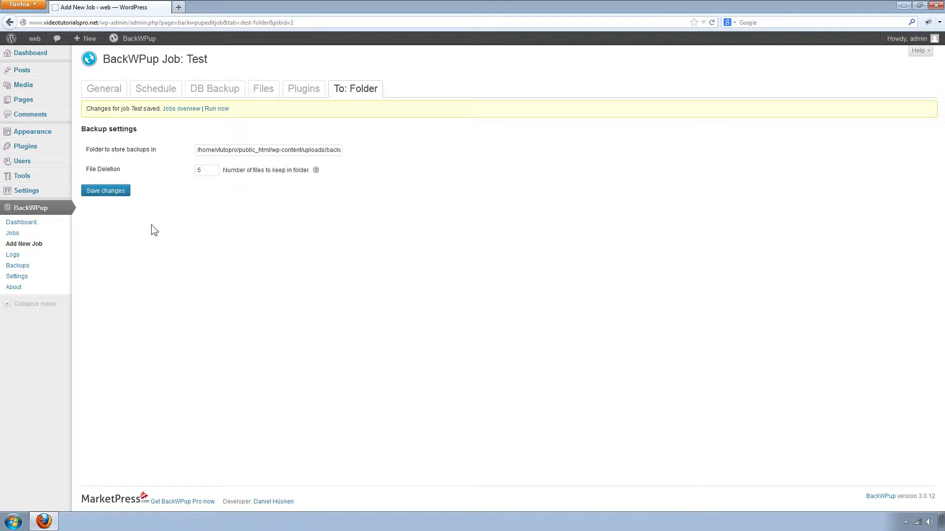
left_click(11, 235)
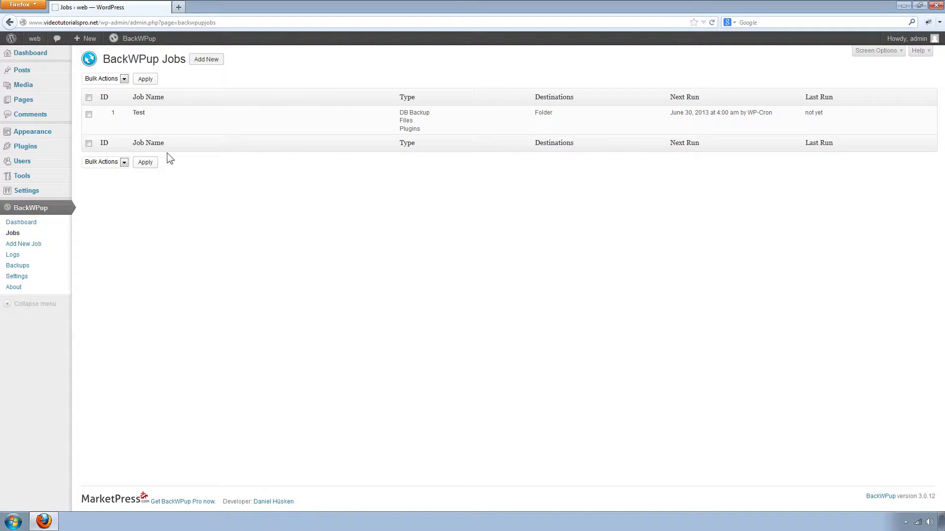
Step: Review the Test job row, next run June 30, 2013 at 4:00 am via WP-Cron
mouse_move(143, 128)
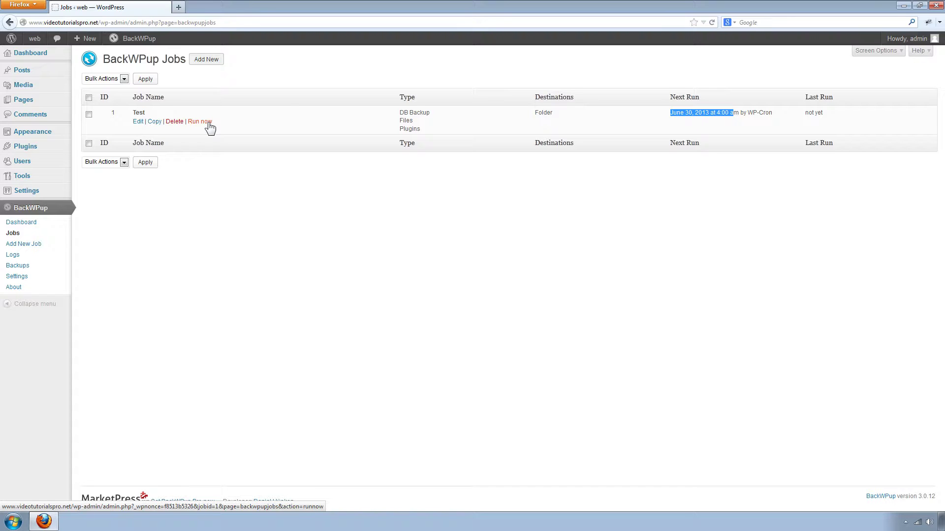
Step: Run the Test job manually and let it finish in 25 seconds without errors
left_click(210, 128)
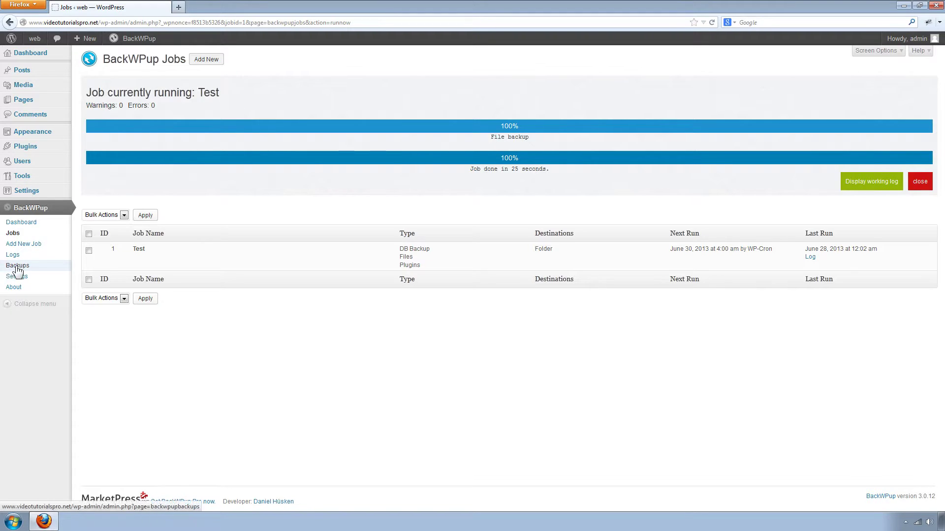
Step: Download the Test job's backup zip archive from BackWPup's backups list
left_click(38, 271)
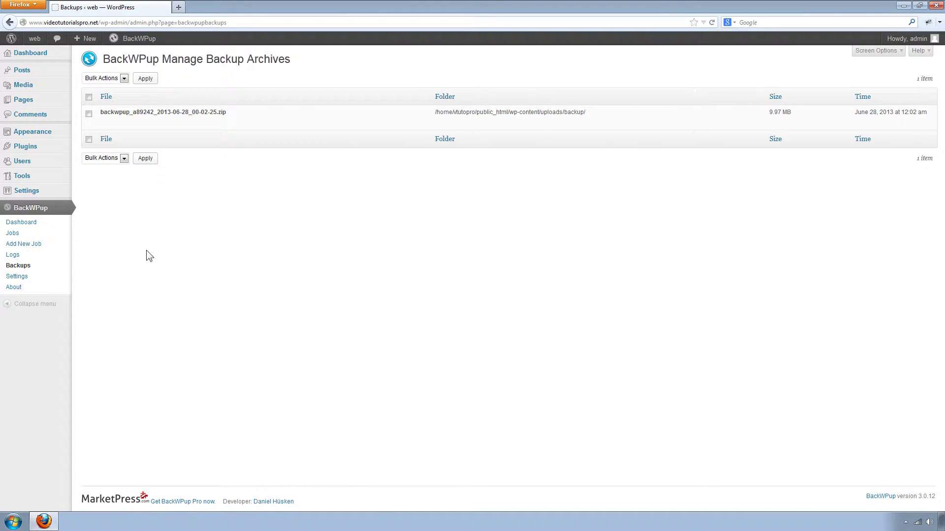
mouse_move(273, 119)
left_click(145, 122)
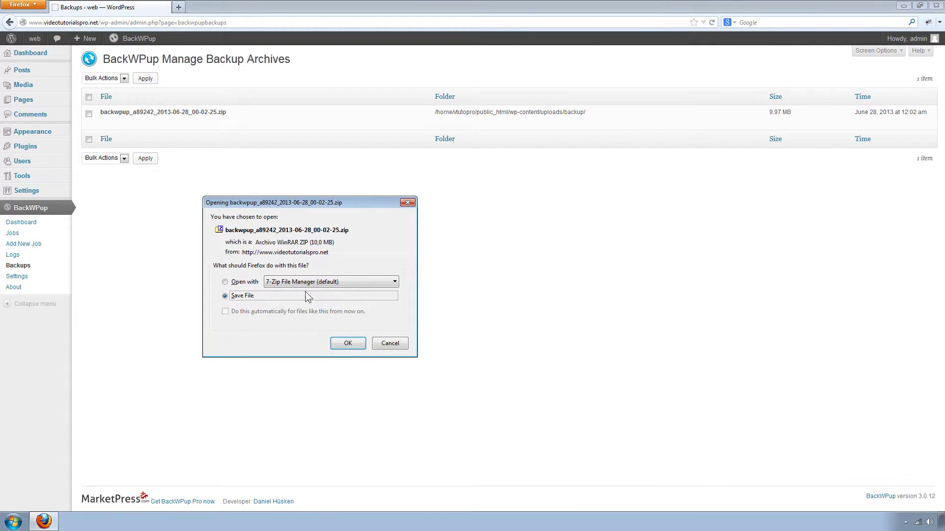
left_click(347, 344)
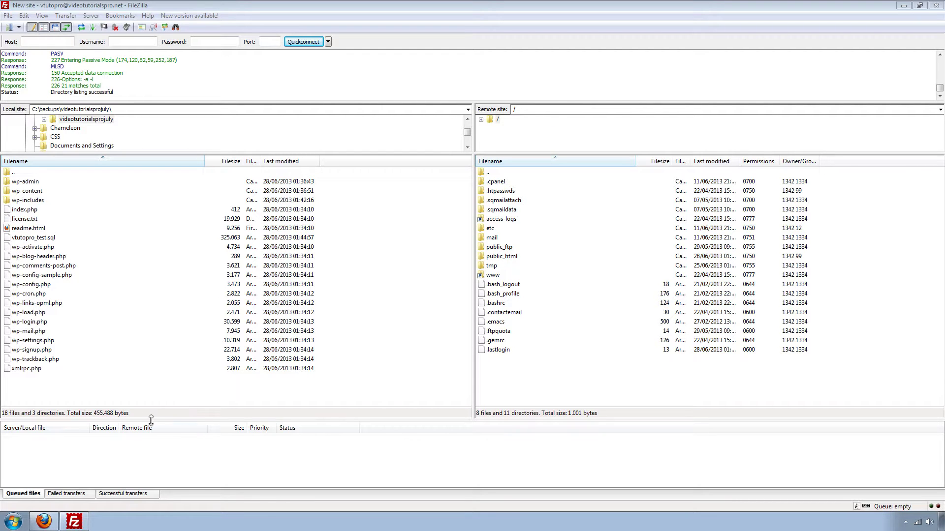
Step: Delete the WordPress files and folders (18 files, 3 directories) from remote /www, keeping cgi-bin
left_click(44, 521)
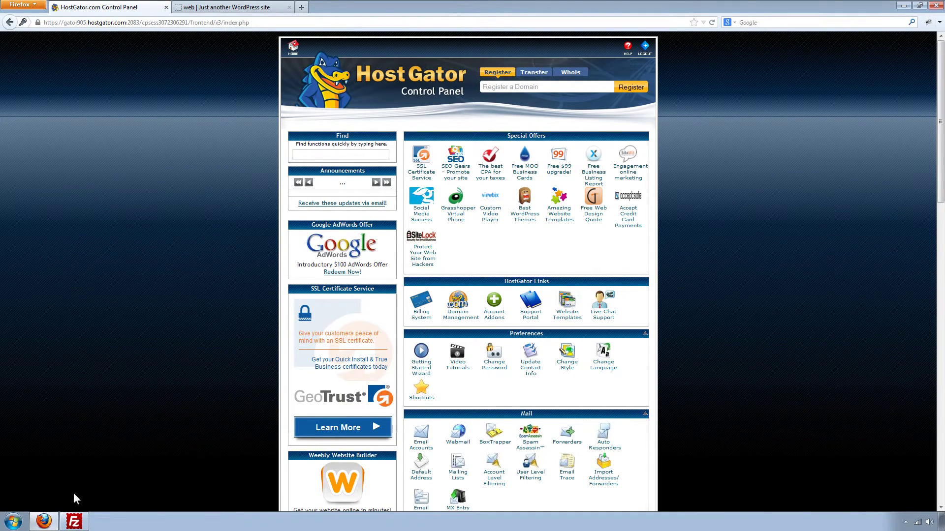
left_click(74, 523)
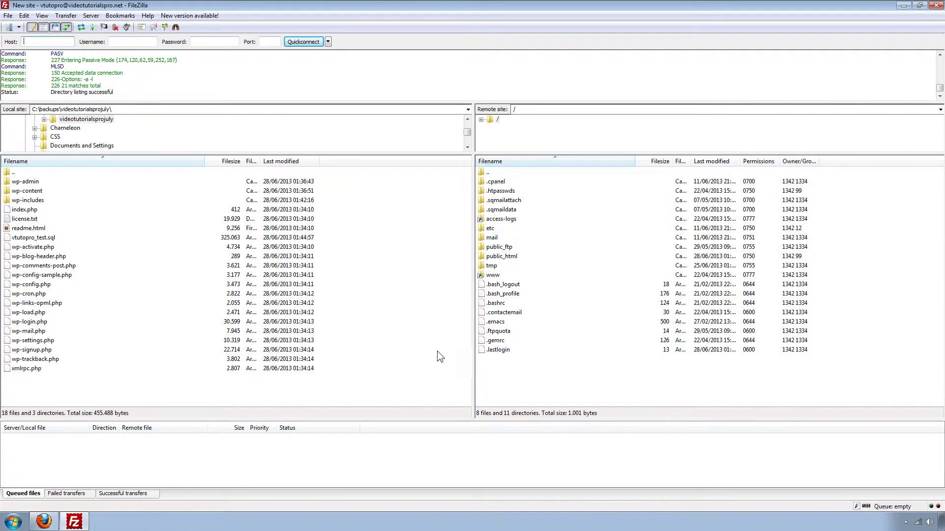
double_click(494, 276)
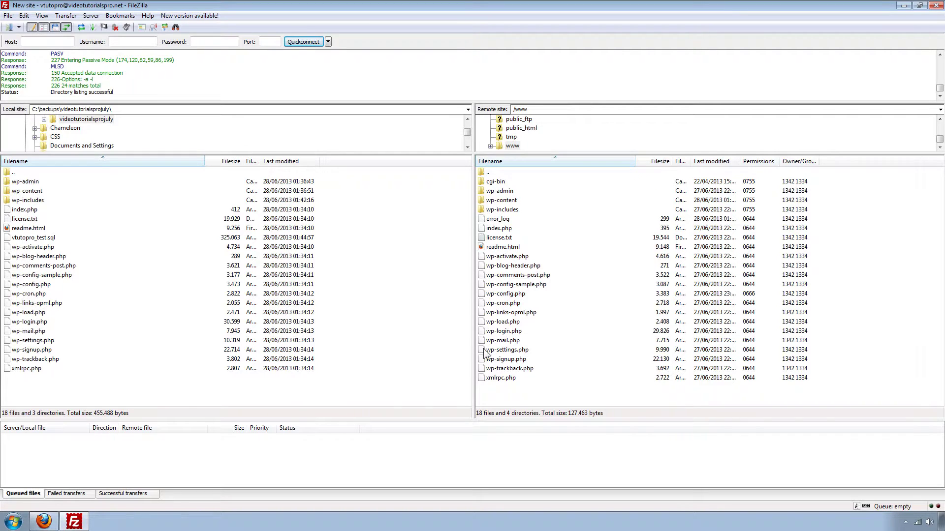
left_click(494, 196)
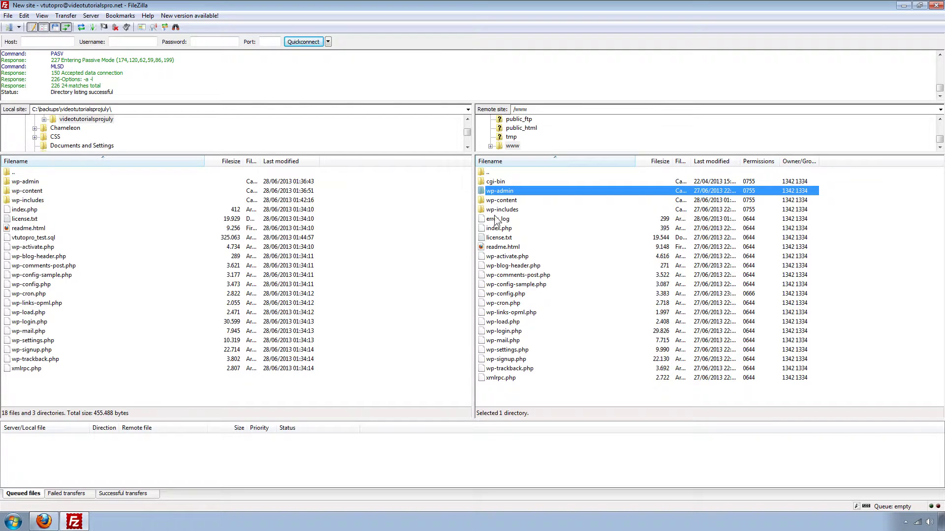
left_click(497, 381, "shift")
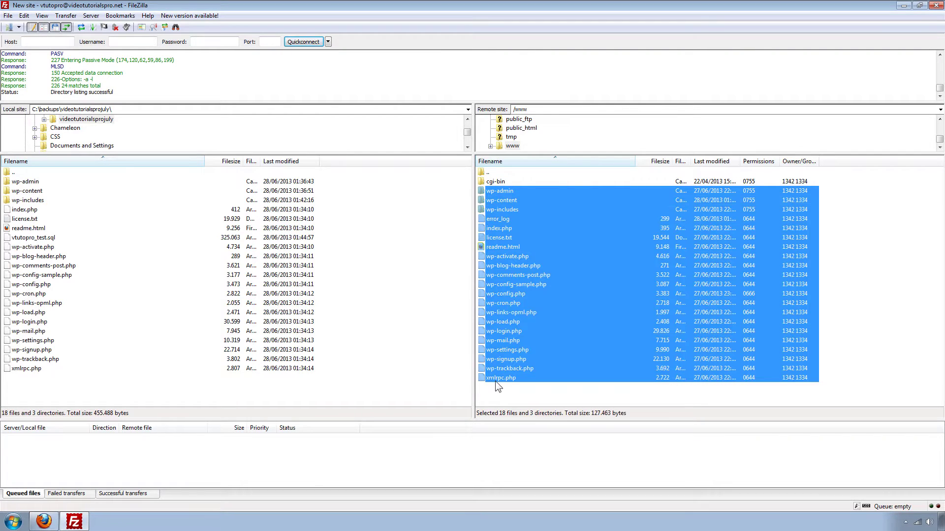
right_click(497, 303)
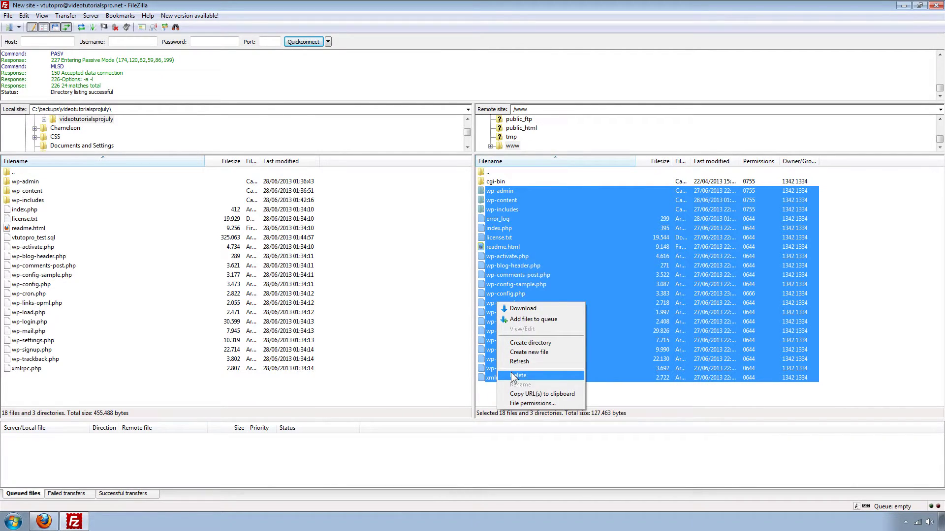
left_click(514, 375)
left_click(510, 295)
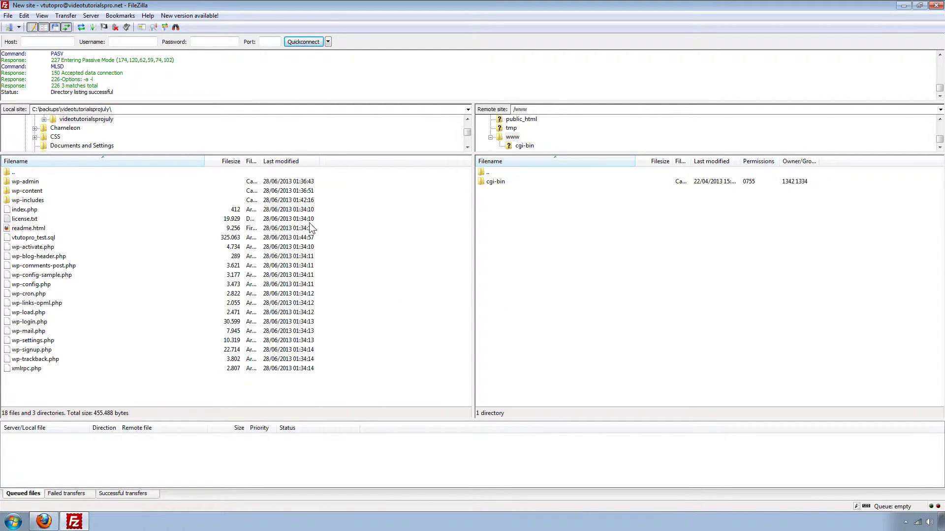
Step: Reload the site in Firefox to confirm it shows only an 'Index of /' listing with cgi-bin
left_click(45, 521)
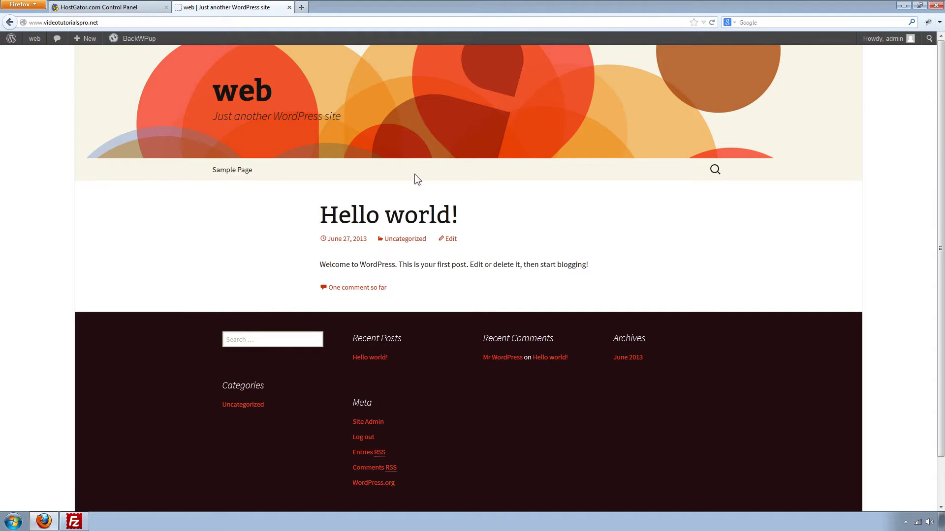
left_click(712, 23)
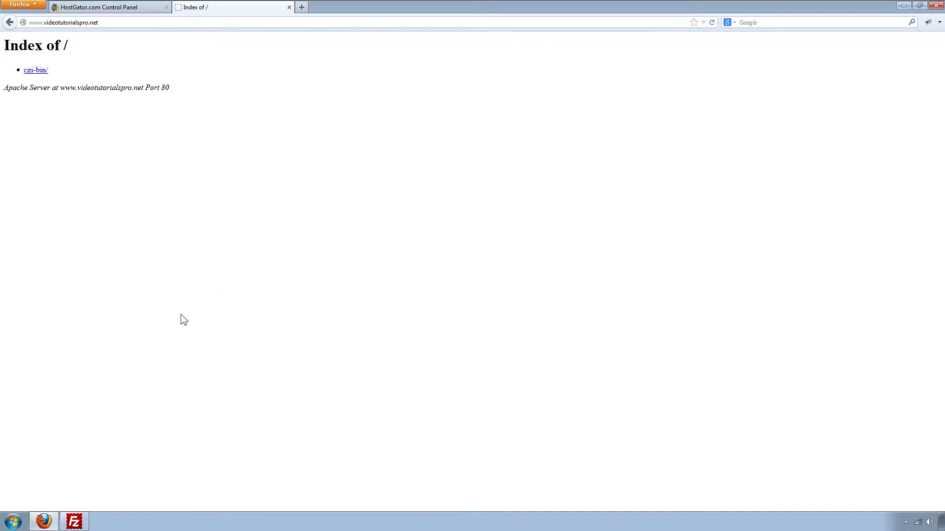
left_click(75, 522)
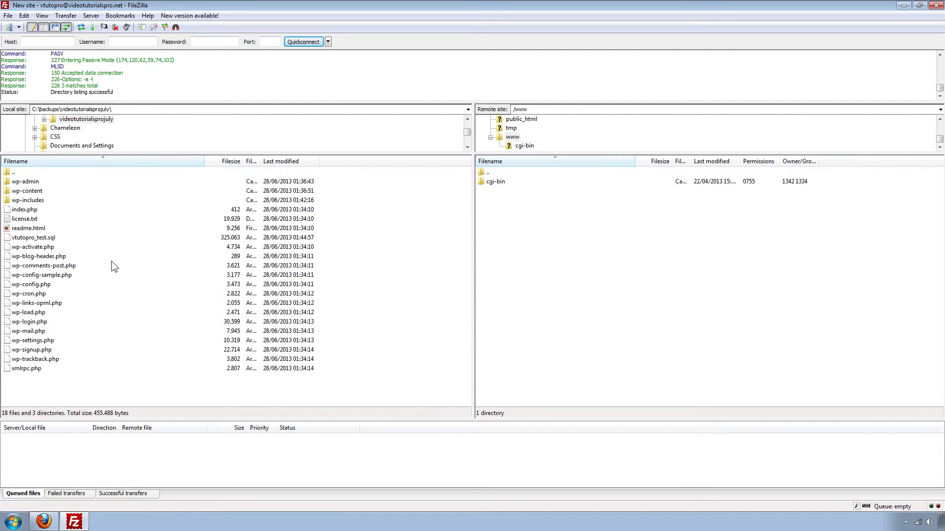
Step: Upload all local WordPress files and folders except vtutopro_test.sql into the remote www folder
left_click(41, 239)
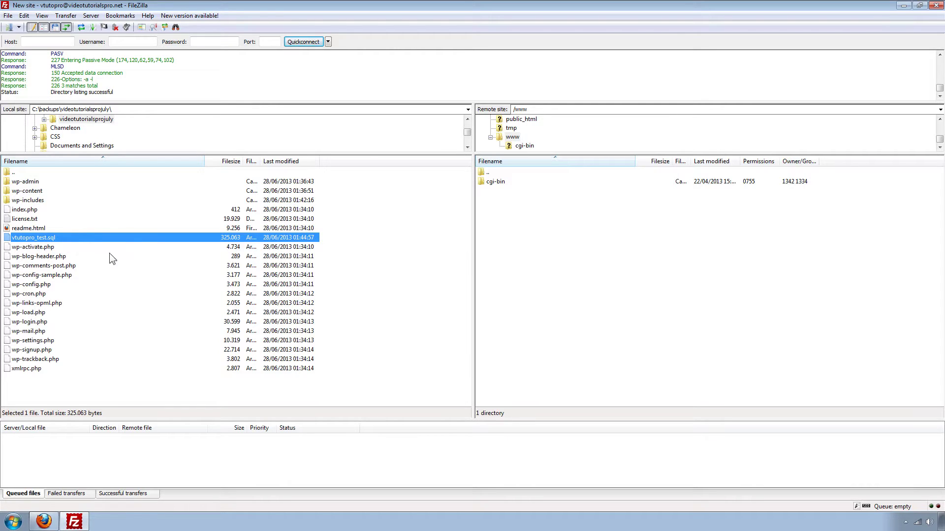
left_click_drag(330, 381, 134, 181)
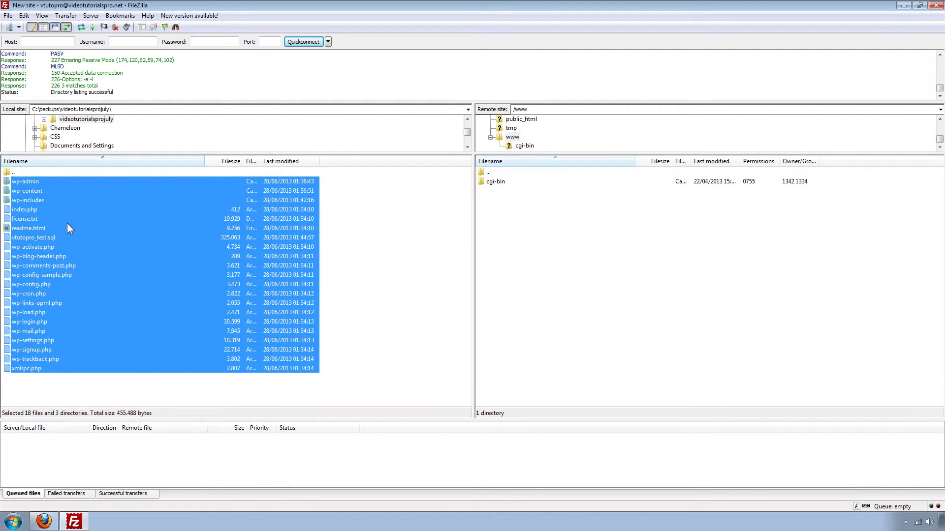
left_click(49, 237, "shift")
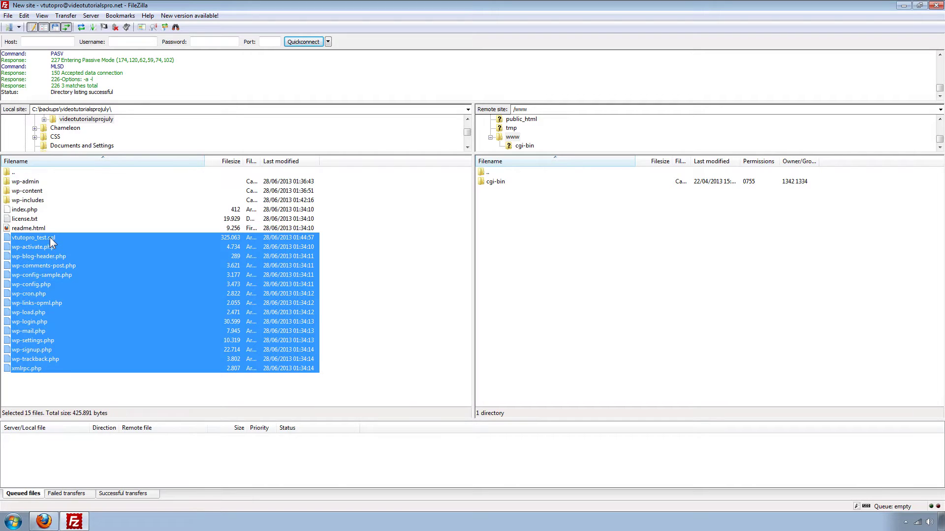
left_click(51, 238, "ctrl")
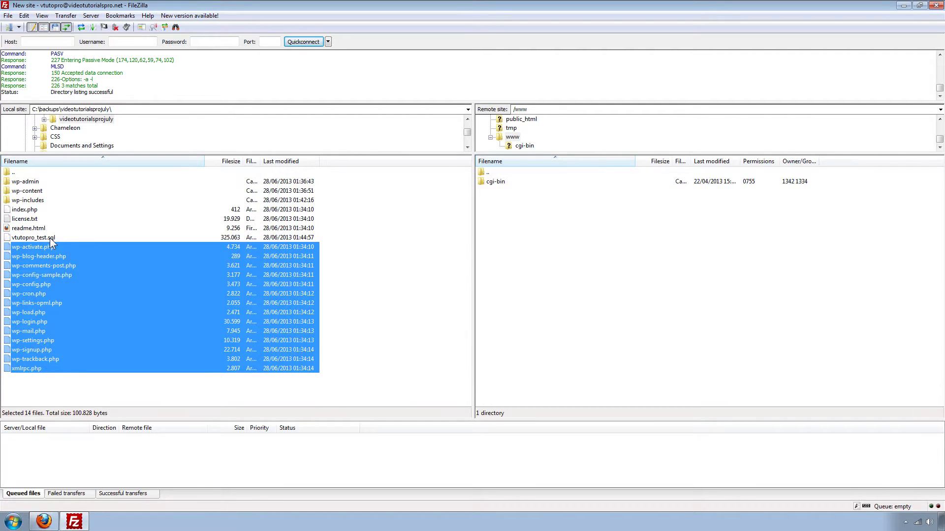
left_click_drag(338, 383, 84, 182)
left_click(40, 236, "ctrl")
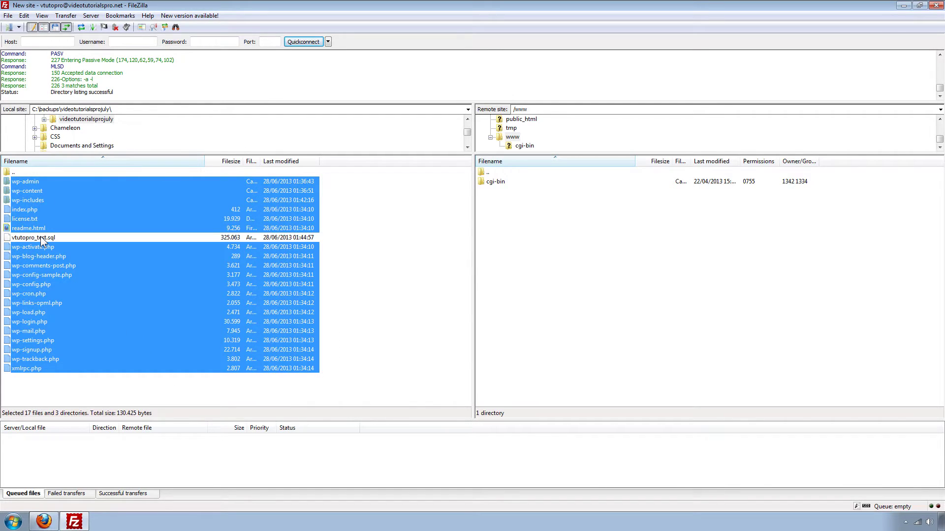
left_click_drag(144, 272, 567, 285)
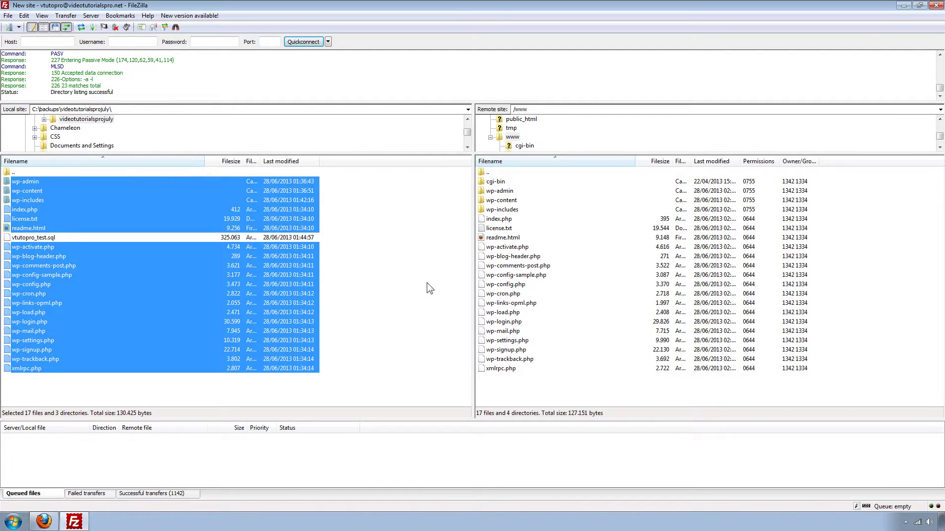
left_click(44, 521)
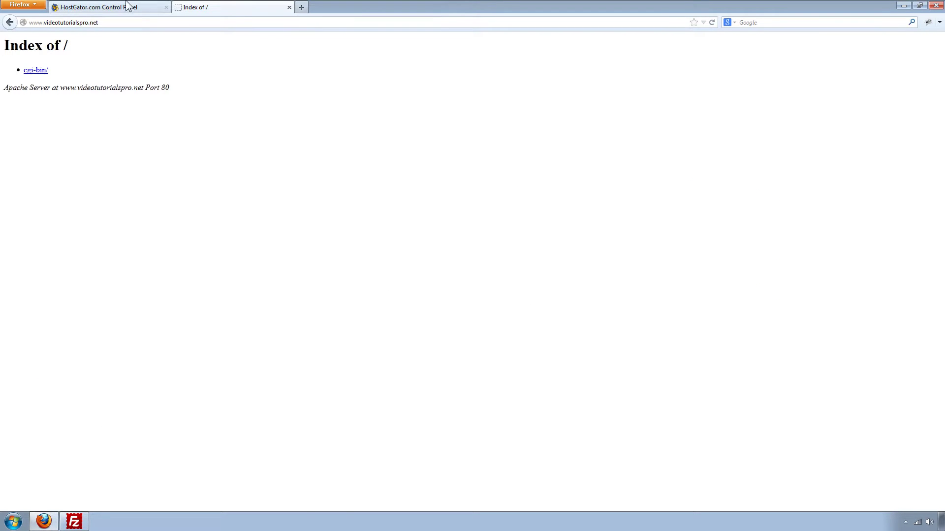
Step: Launch phpMyAdmin from the Databases section of the HostGator control panel
left_click(127, 9)
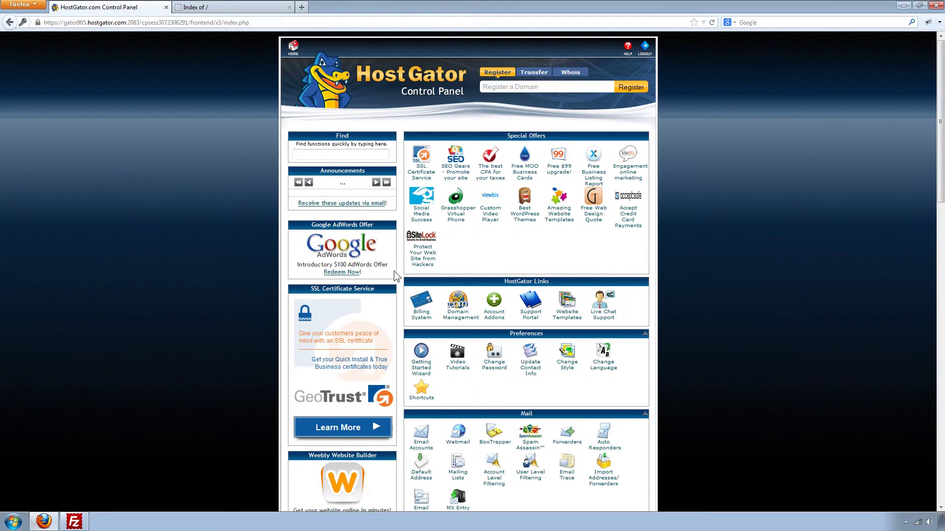
left_click_drag(941, 117, 941, 346)
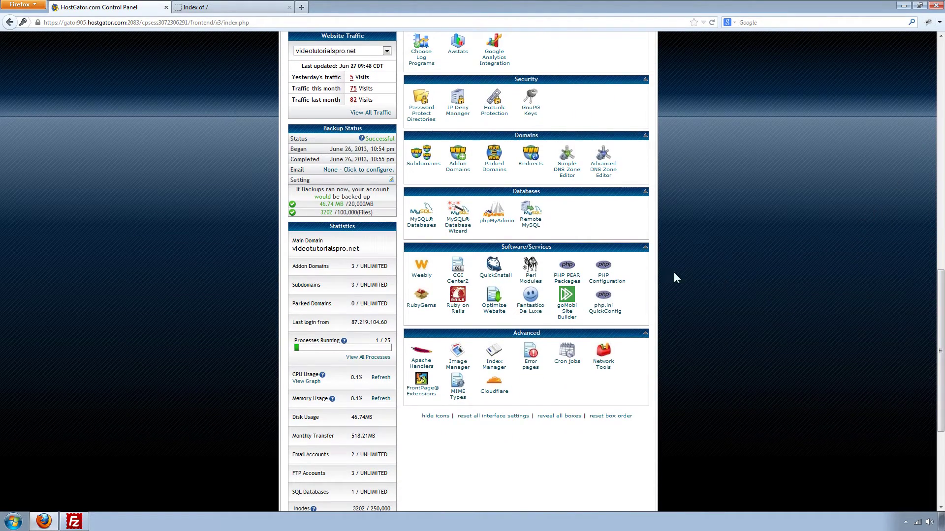
left_click(503, 220)
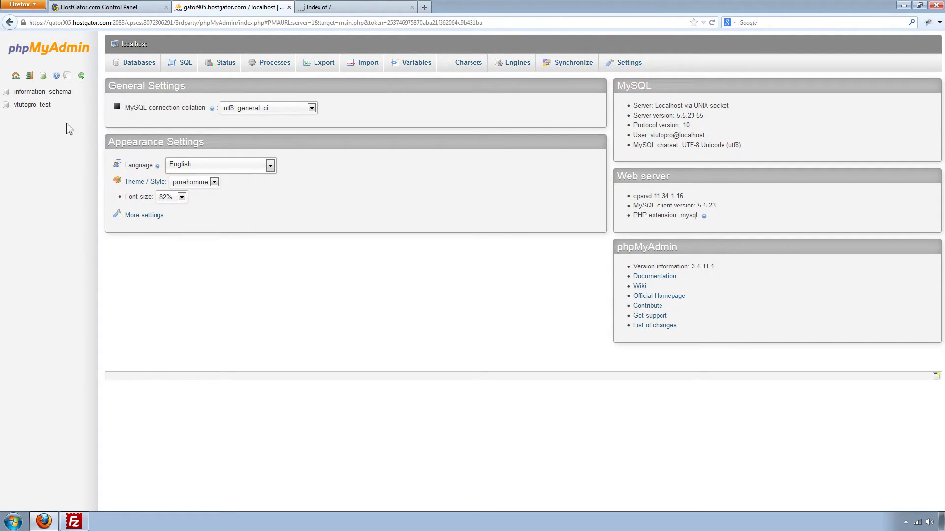
Step: Check all eleven wp_ tables in vtutopro_test and drop them
left_click(29, 106)
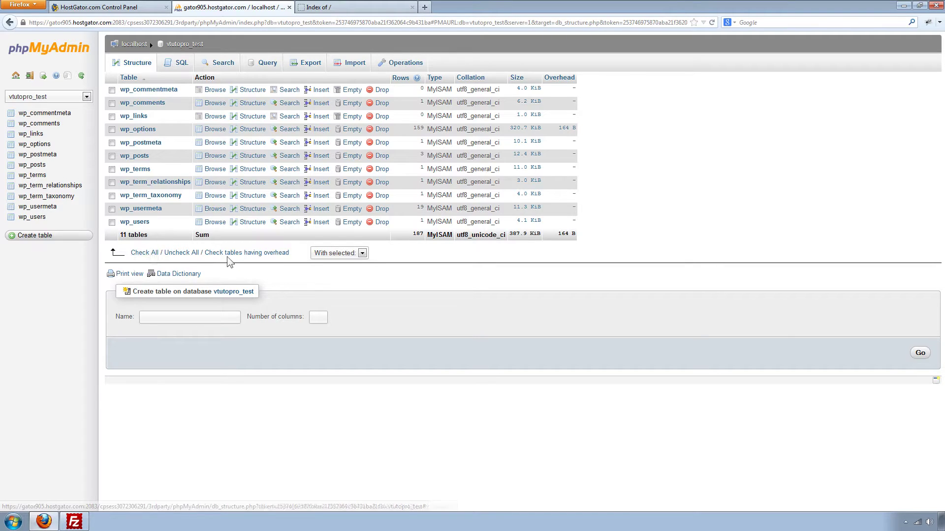
left_click(148, 253)
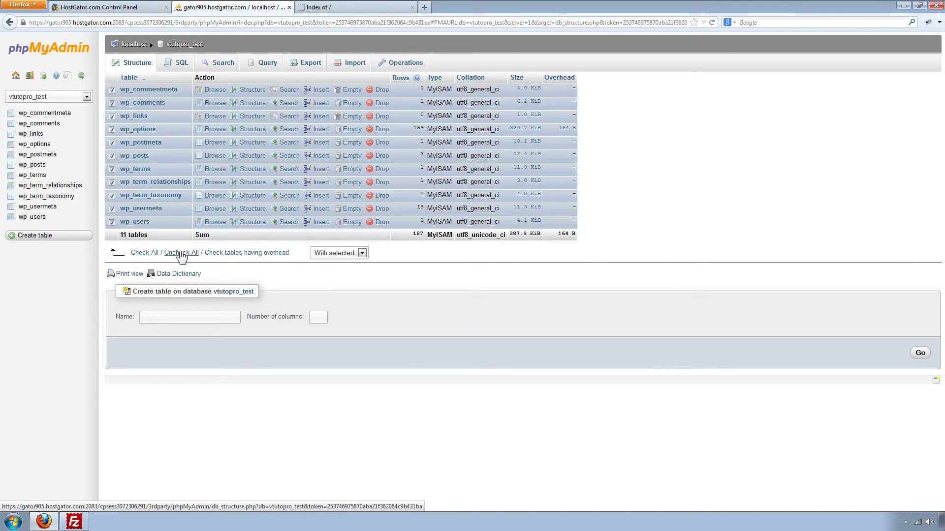
left_click(363, 253)
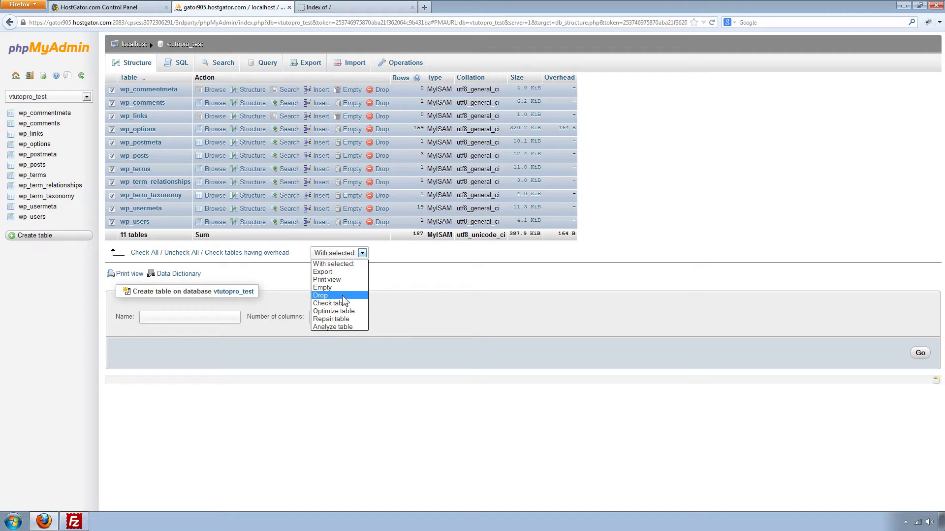
left_click(343, 296)
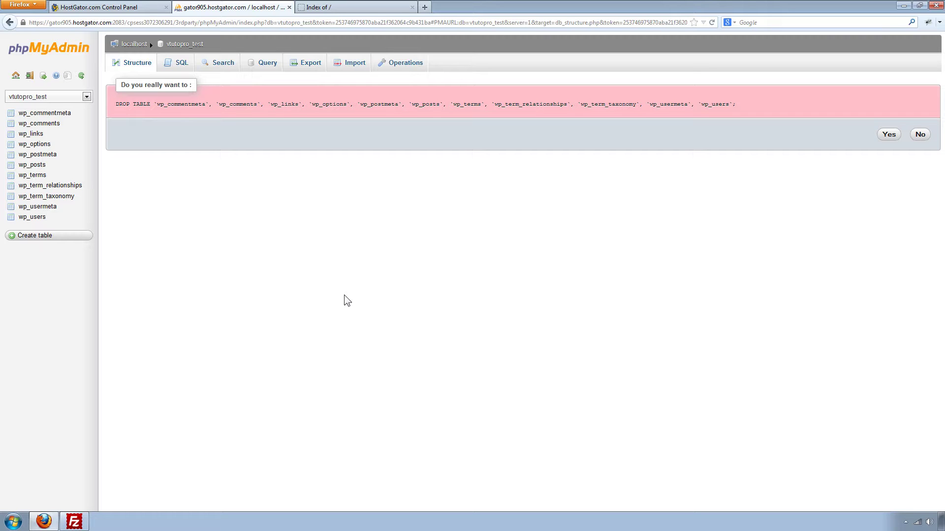
left_click(886, 136)
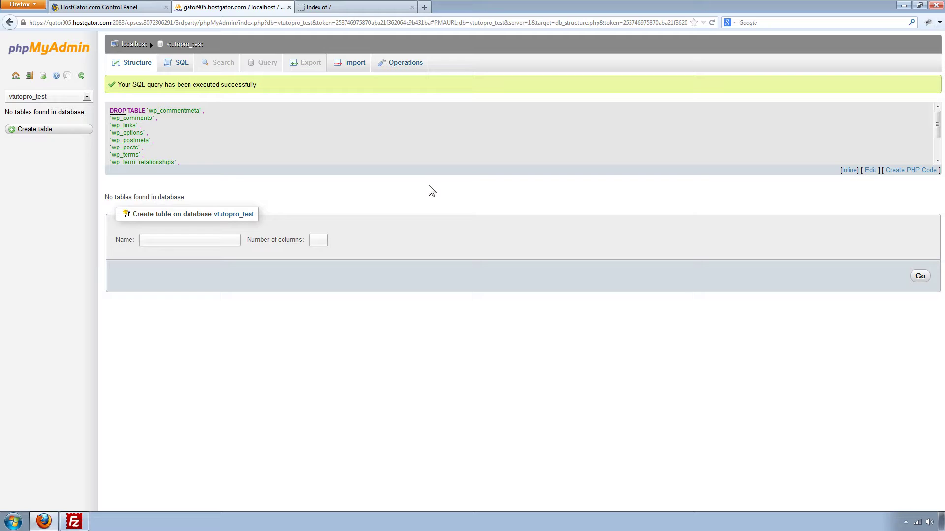
Step: Import vtutopro_test.sql into the vtutopro_test database from the Import tab
left_click(352, 67)
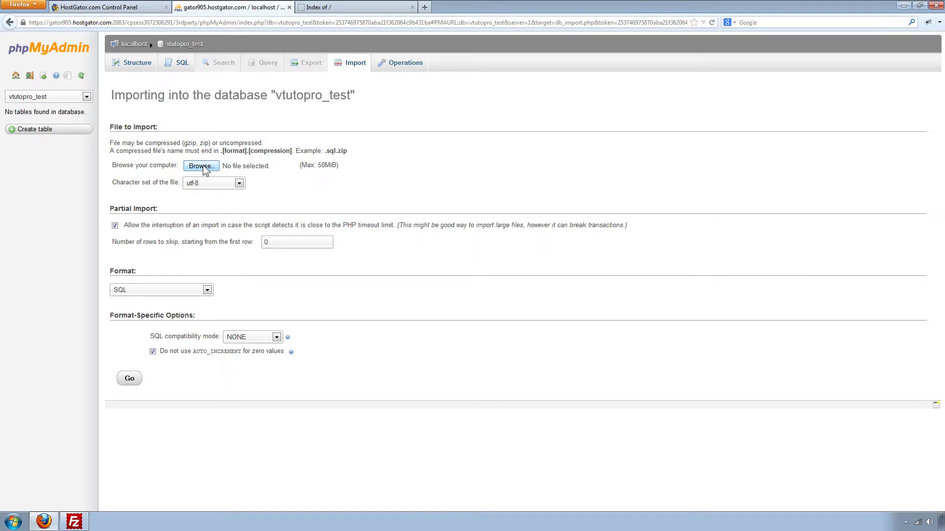
left_click(201, 167)
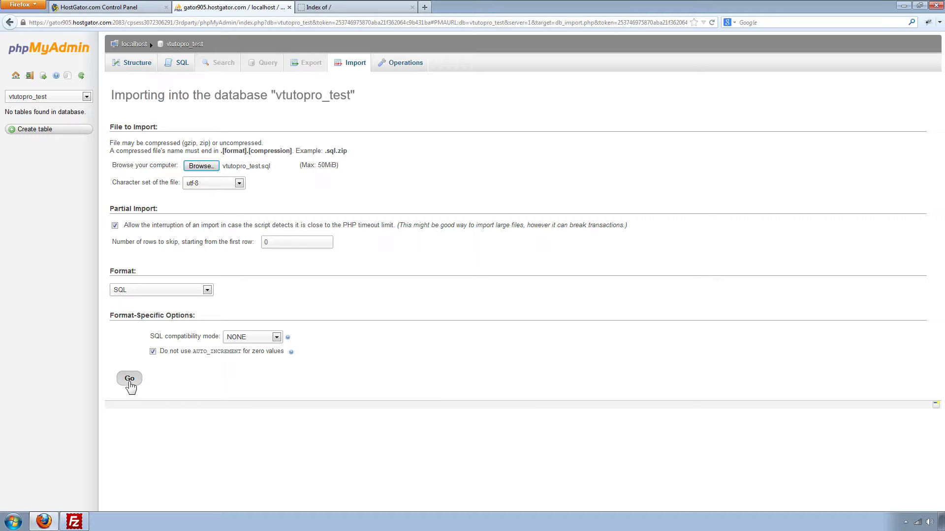
left_click(132, 385)
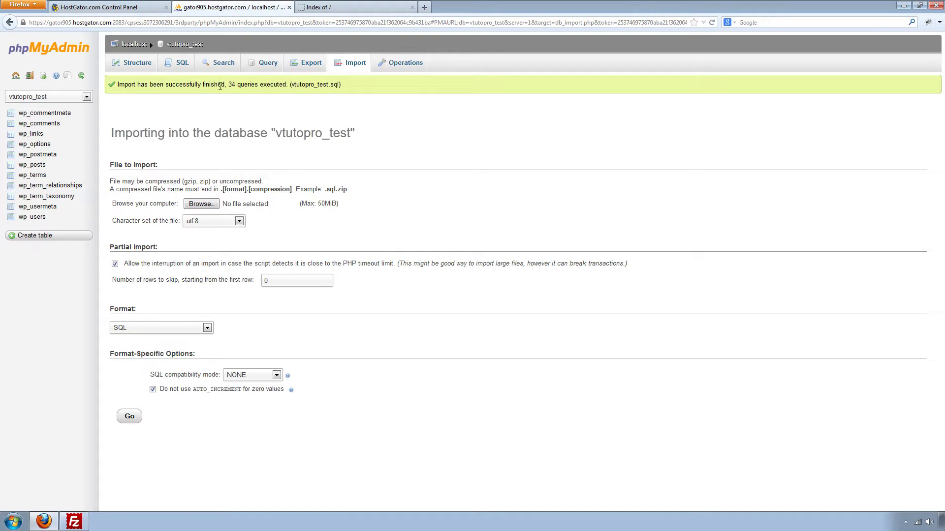
left_click(313, 8)
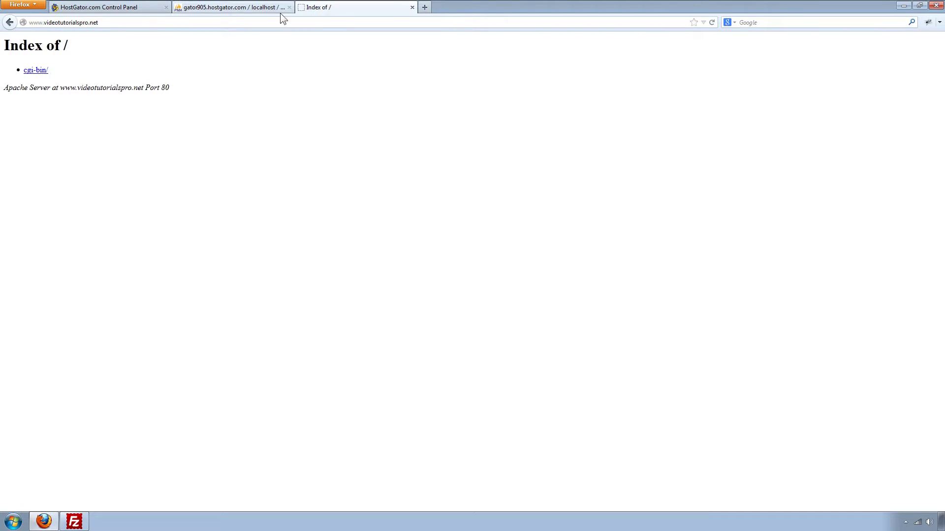
Step: Reload the site to confirm the WordPress blog 'web' with its Hello world! post is back
left_click(712, 22)
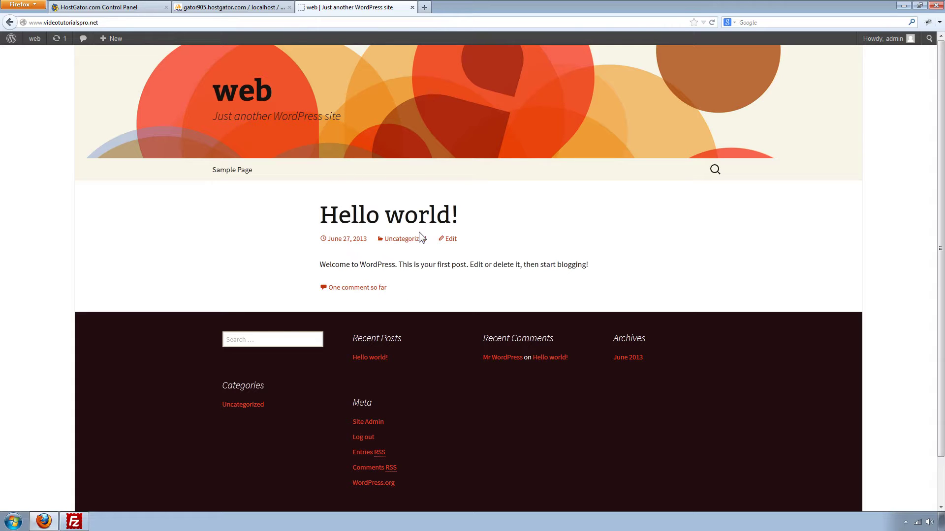
left_click(74, 521)
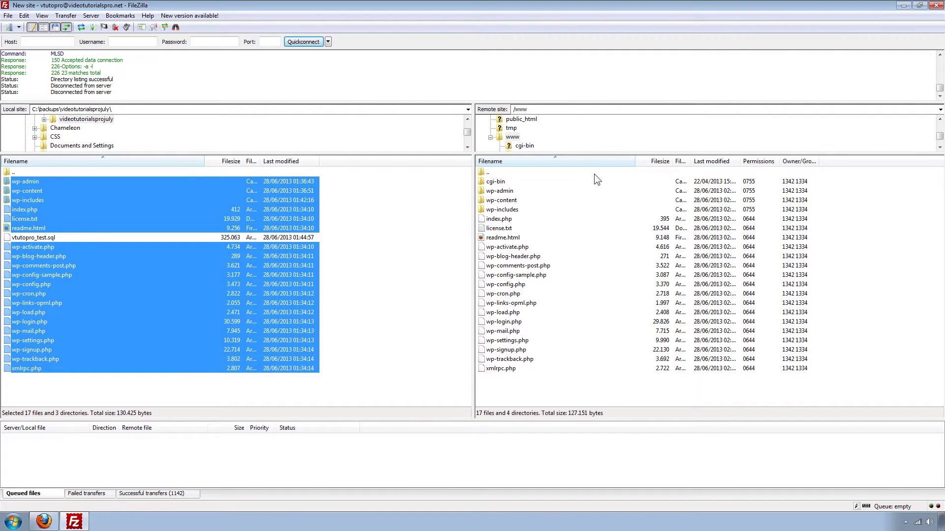
Step: Select vtutopro_test.sql in FileZilla, then return to phpMyAdmin's import results in Firefox
left_click_drag(844, 372, 599, 185)
left_click_drag(369, 379, 109, 190)
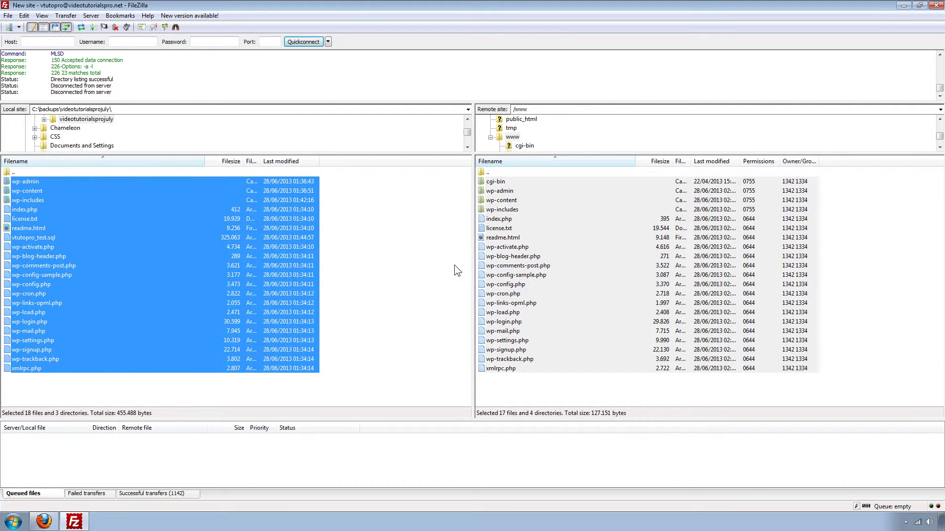
left_click(79, 237)
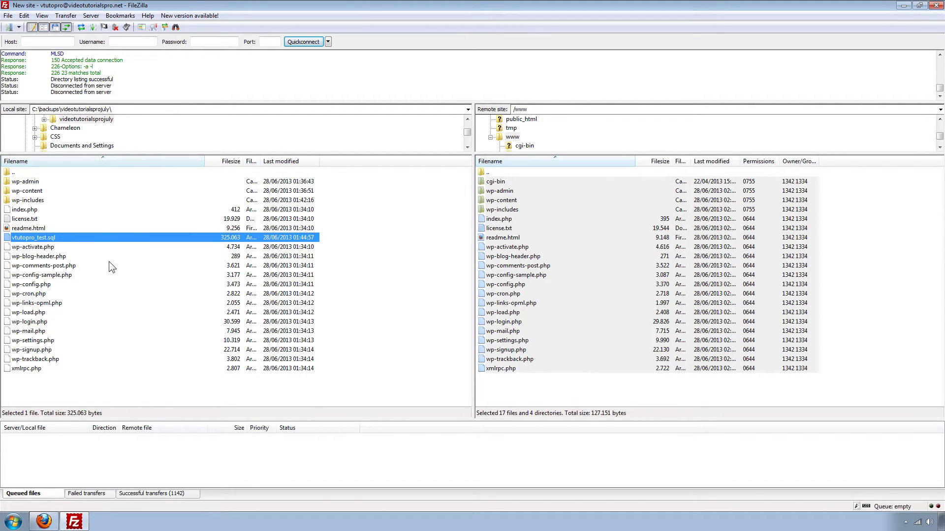
left_click(43, 521)
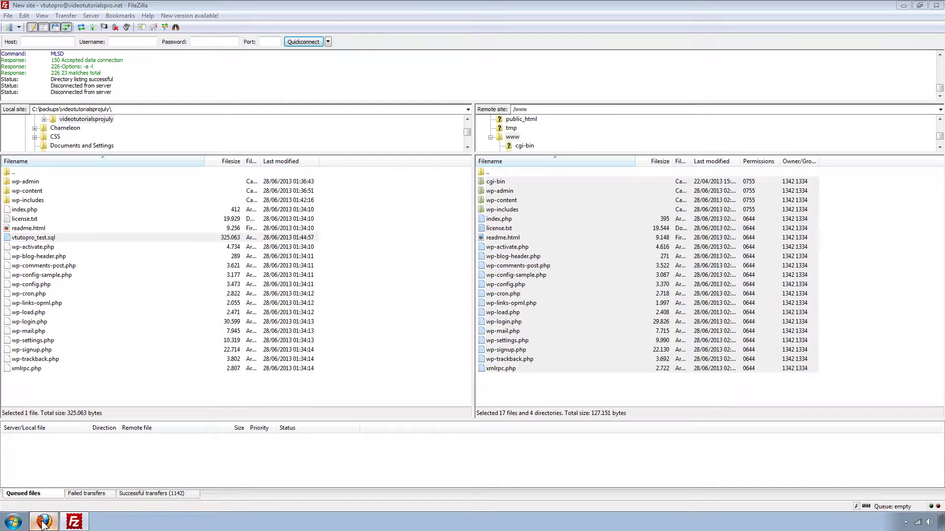
left_click(229, 6)
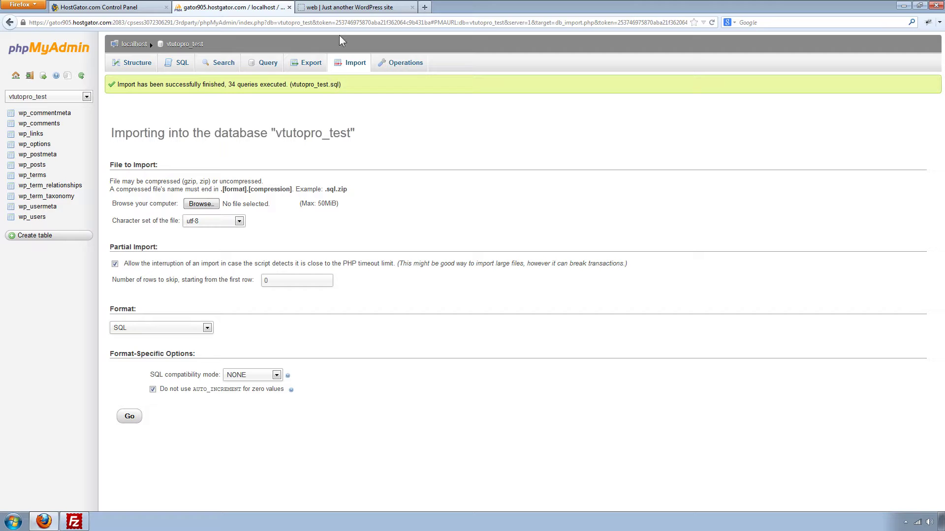
Step: Switch to the WordPress site's tab to load its Dashboard
left_click(351, 7)
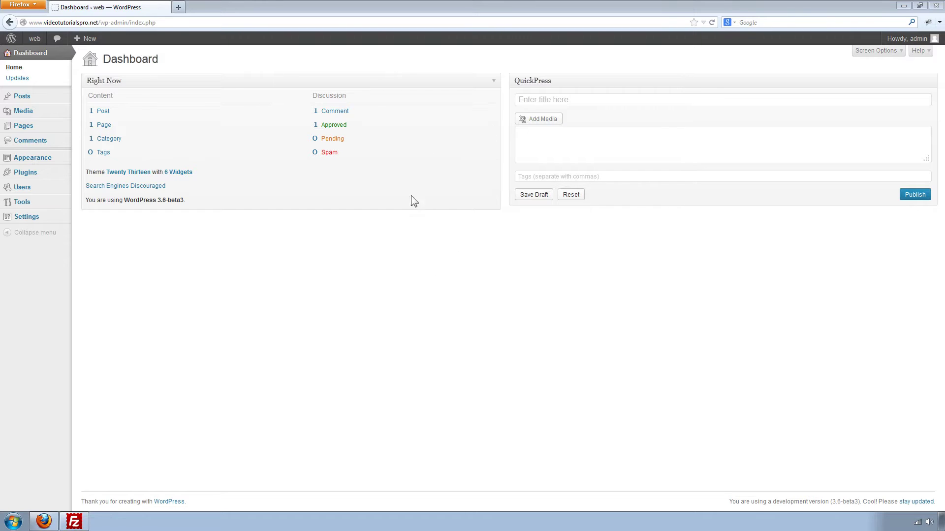
Step: Search Add New plugins for 'duplicator', then install and activate Duplicator 0.4.4
mouse_move(25, 172)
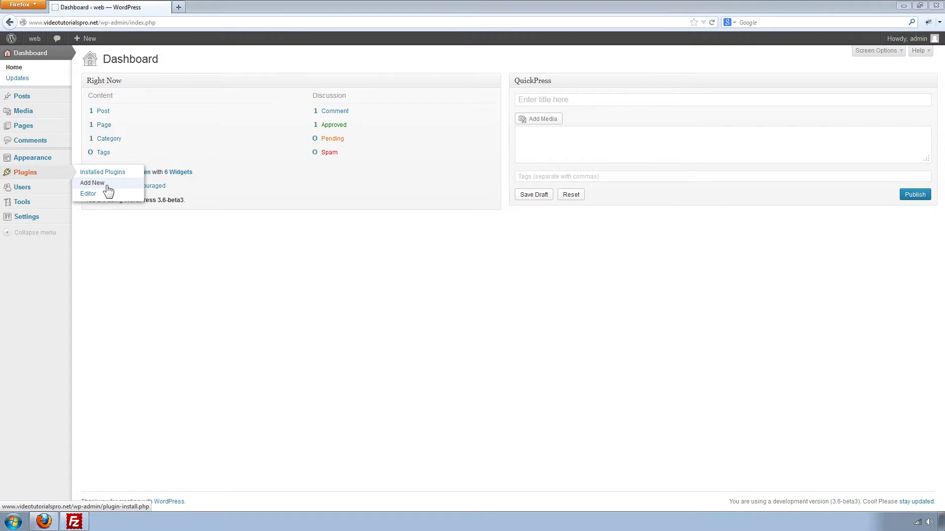
left_click(125, 187)
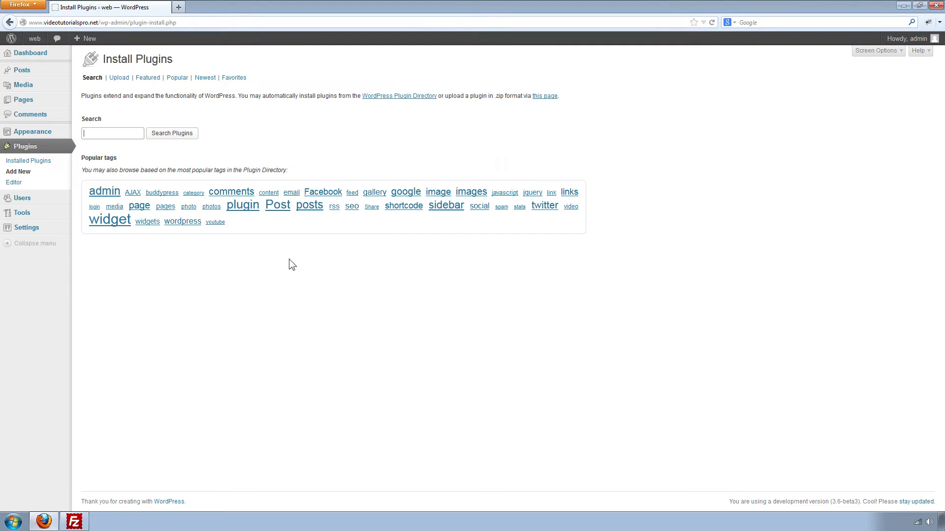
type("duplicator")
key("Return")
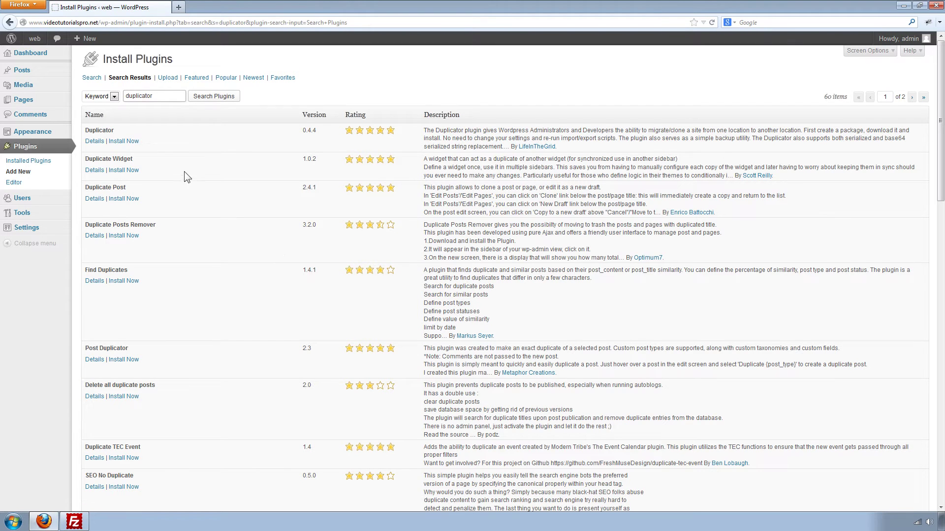
left_click(133, 142)
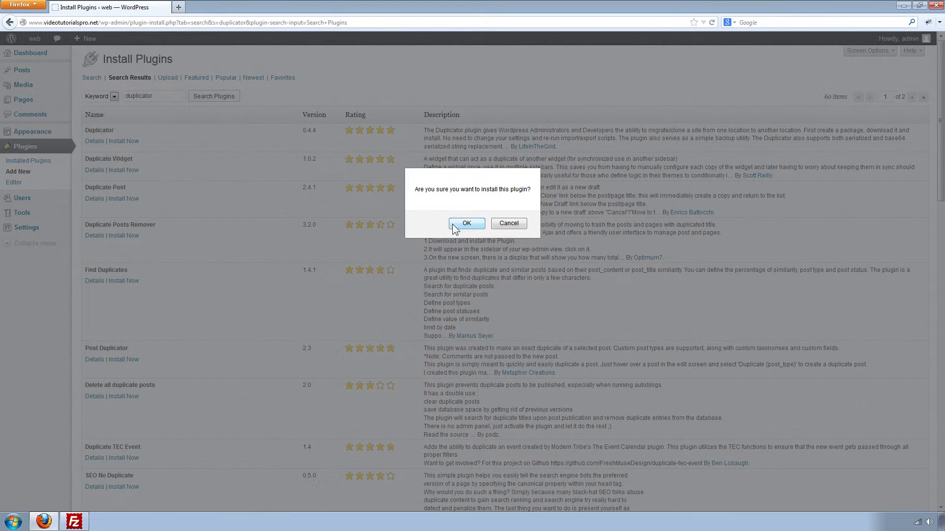
left_click(460, 224)
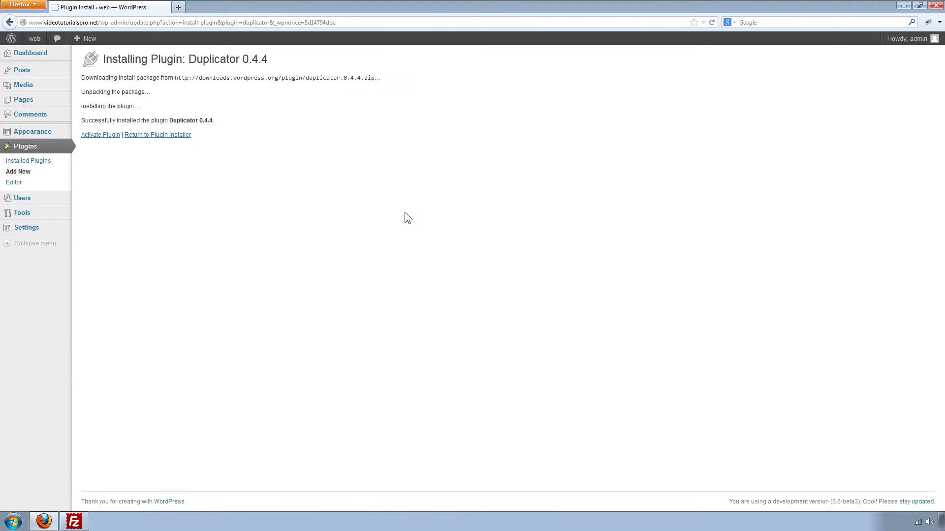
left_click(101, 135)
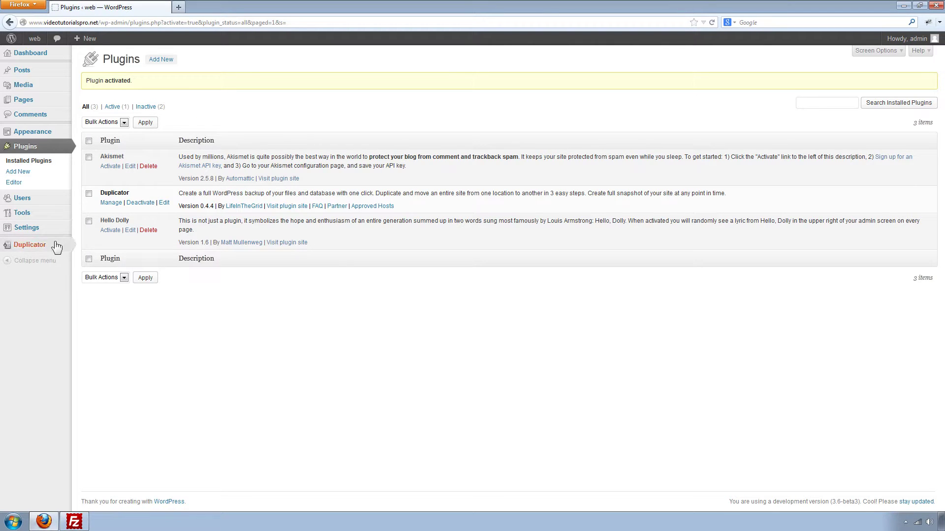
Step: Build a new Duplicator package named 'test' from the Packages page
mouse_move(20, 249)
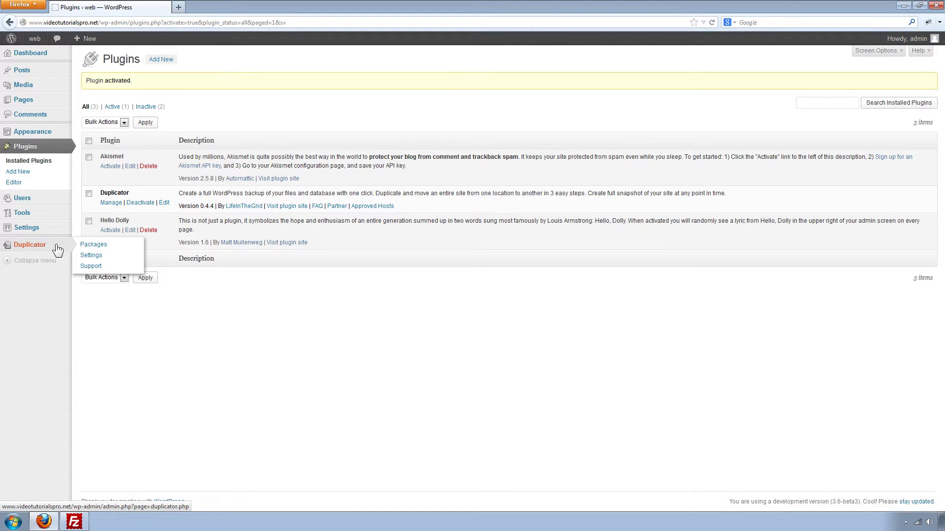
left_click(119, 249)
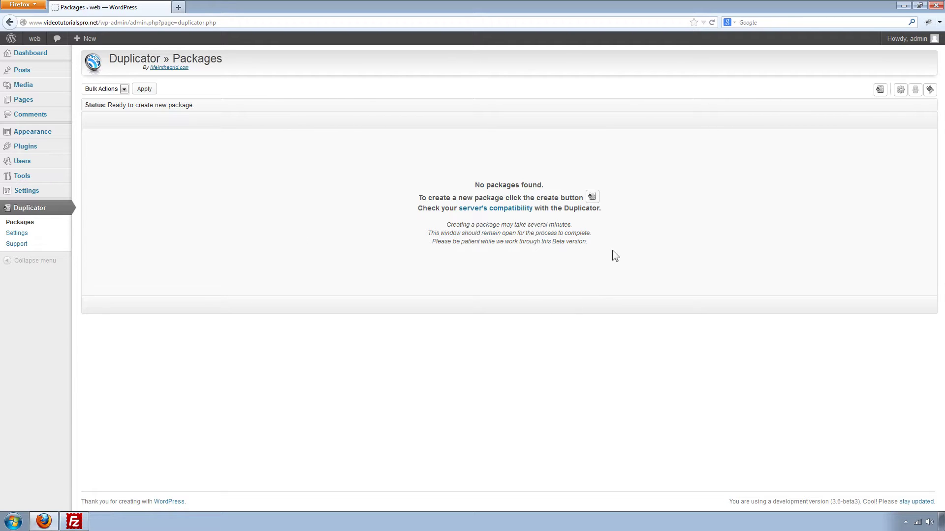
left_click(881, 90)
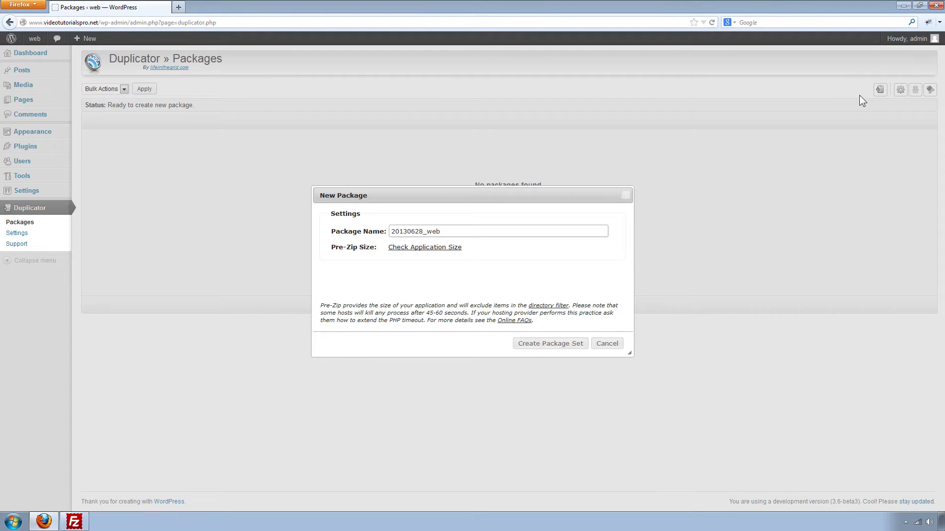
left_click_drag(449, 231, 374, 231)
type("test")
left_click(536, 343)
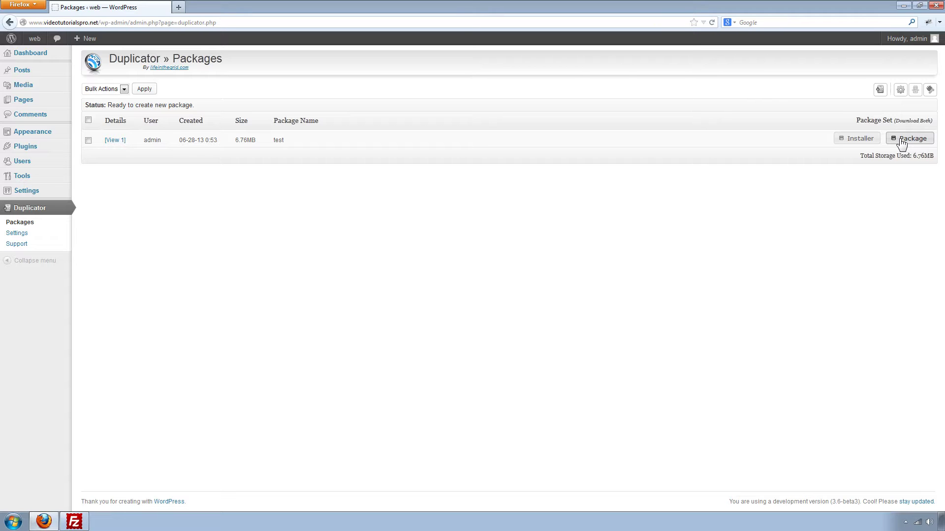
Step: Download the test package's installer.php and zip archive to the computer
left_click(857, 140)
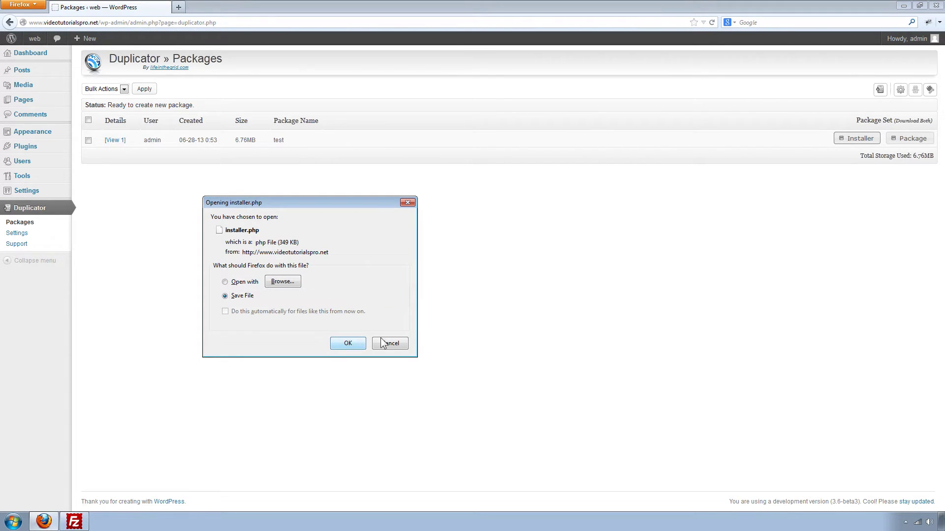
left_click(359, 340)
left_click(905, 140)
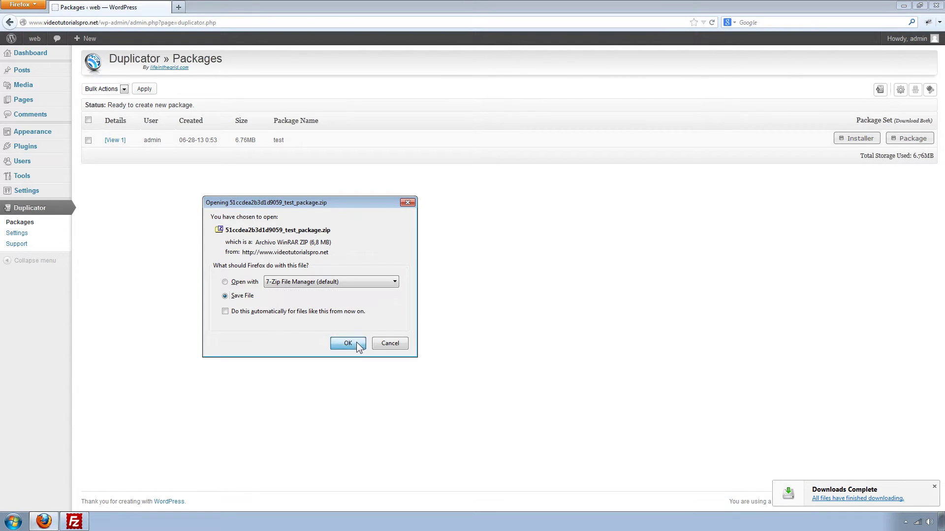
left_click(348, 343)
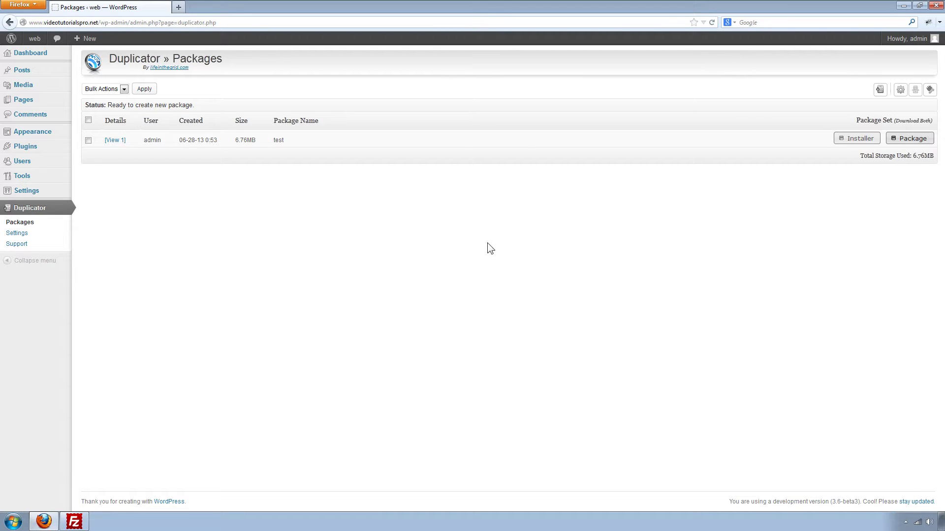
left_click(81, 523)
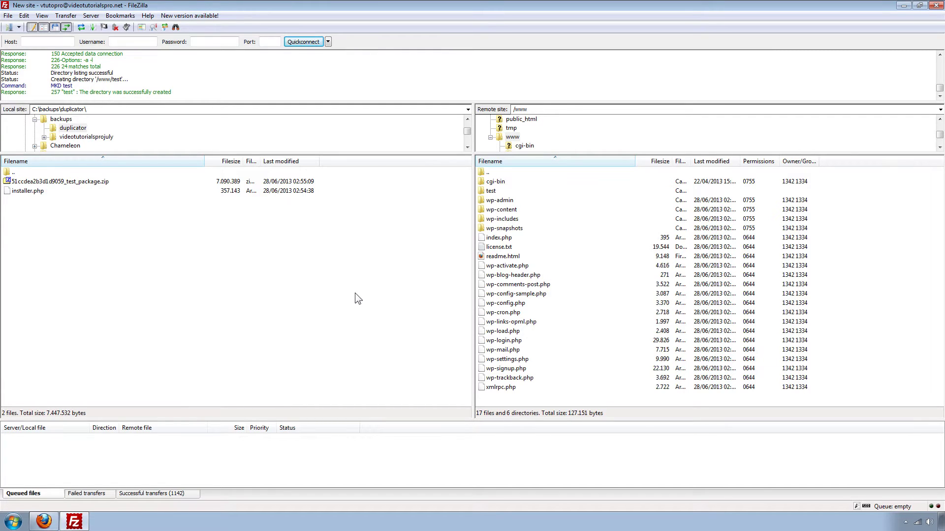
Step: Upload installer.php and the test package zip into the server's /www/test folder
left_click(492, 192)
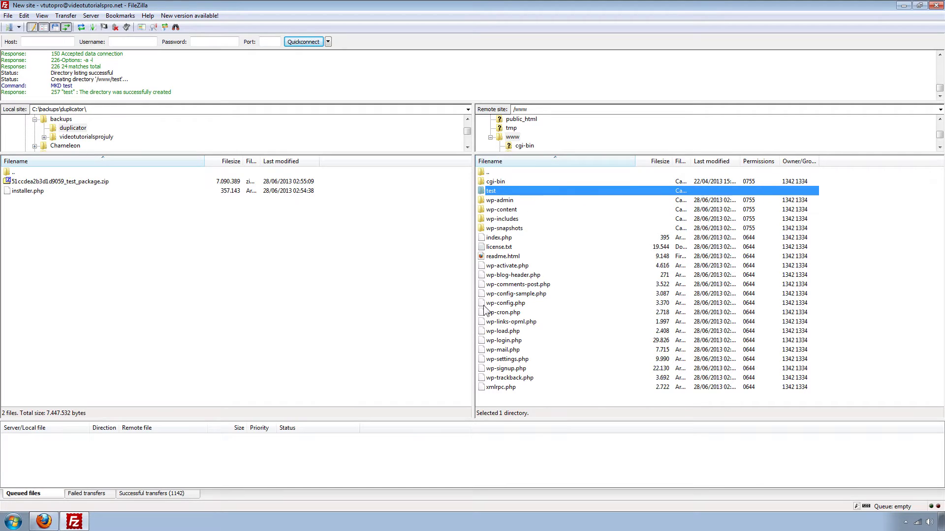
double_click(490, 192)
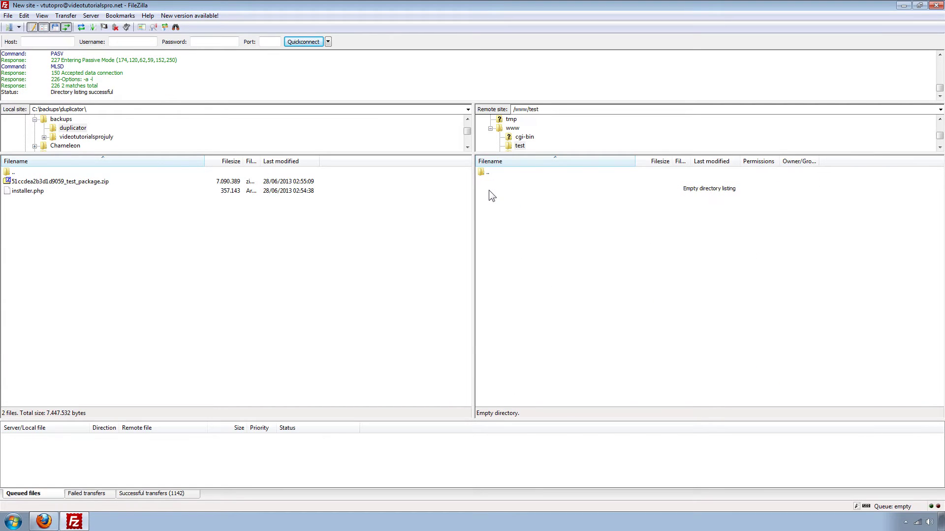
left_click(23, 191)
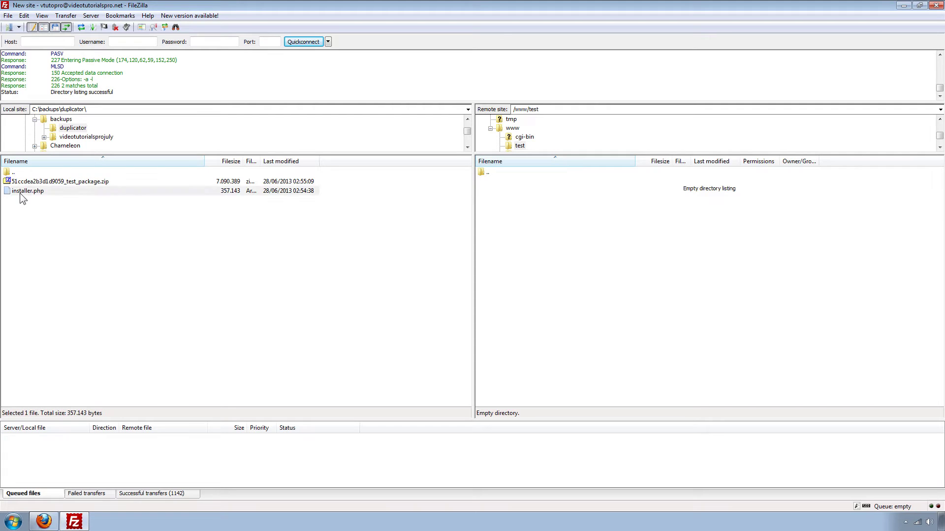
left_click(23, 182, "shift")
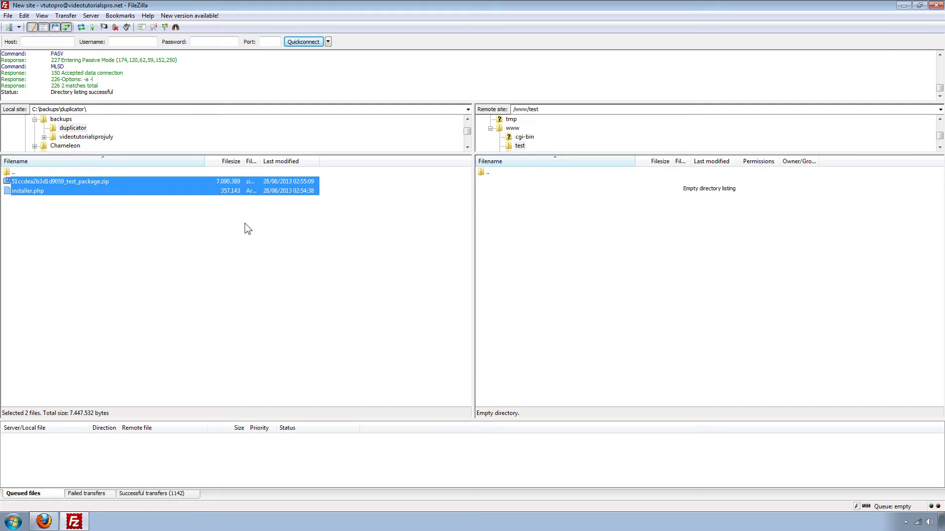
left_click_drag(200, 189, 555, 241)
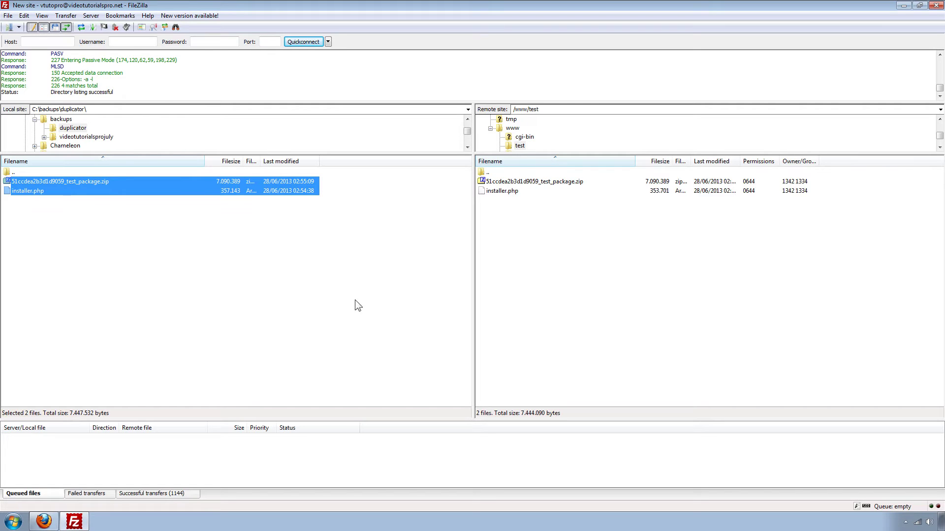
left_click(44, 522)
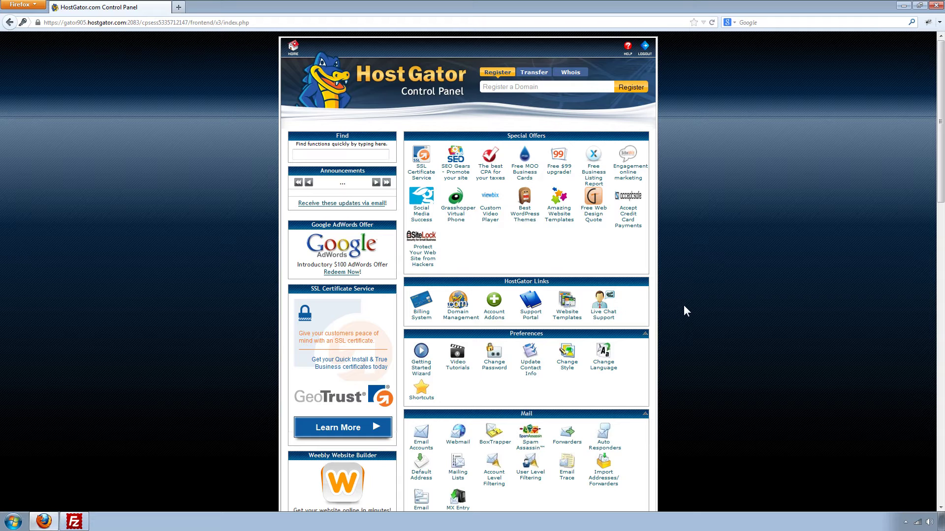
Step: Create the database vtutopro_test2 by entering test2 in the MySQL Database Wizard
scroll(683, 305, "down", 10)
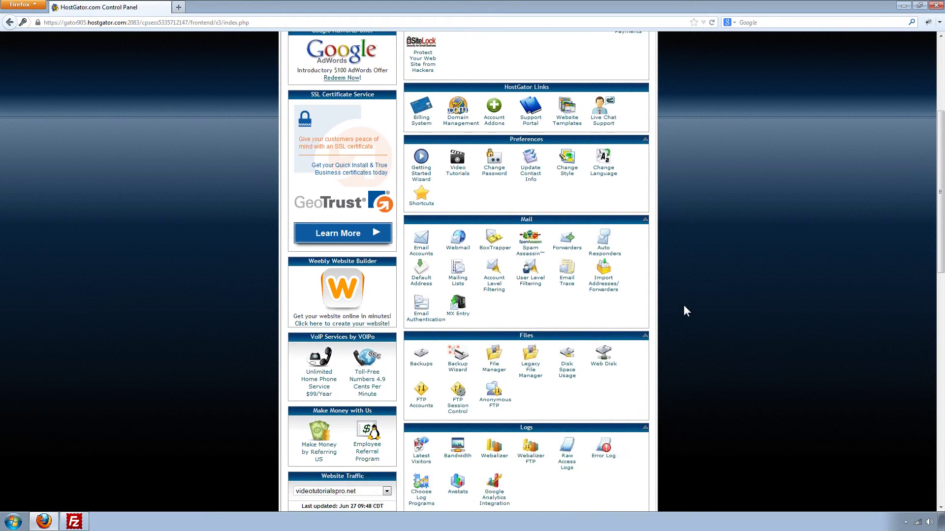
scroll(683, 311, "down", 3)
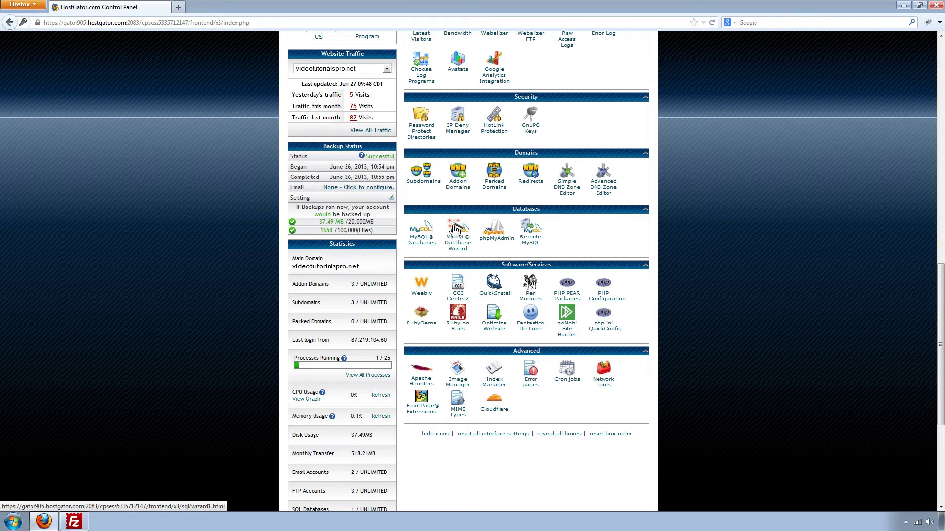
left_click(456, 241)
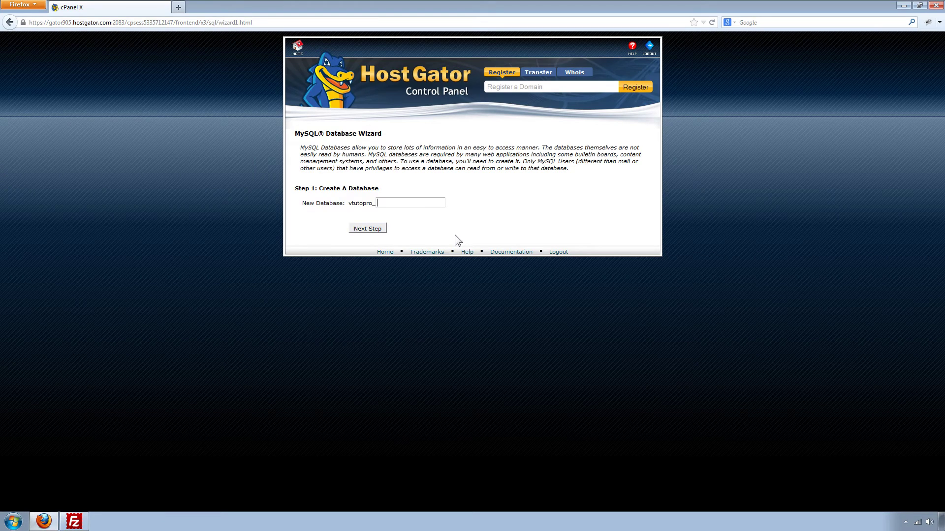
left_click(408, 202)
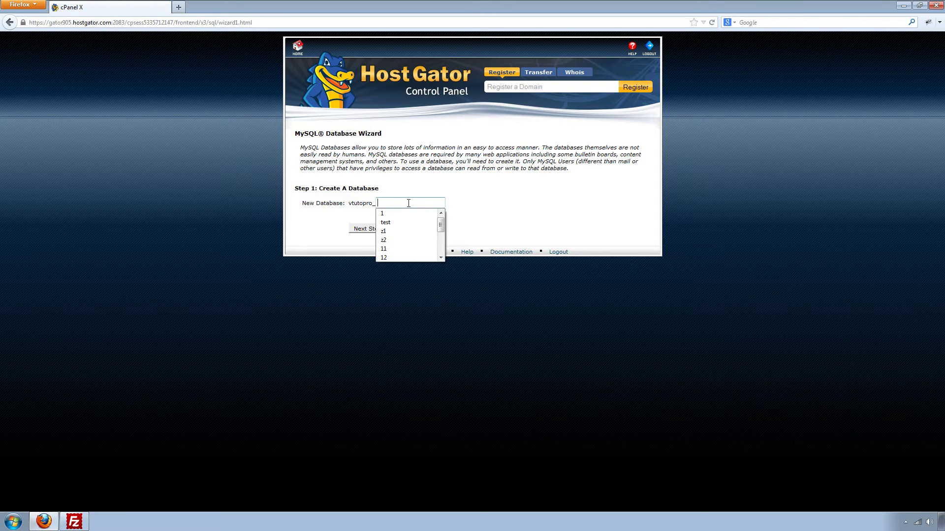
left_click(408, 203)
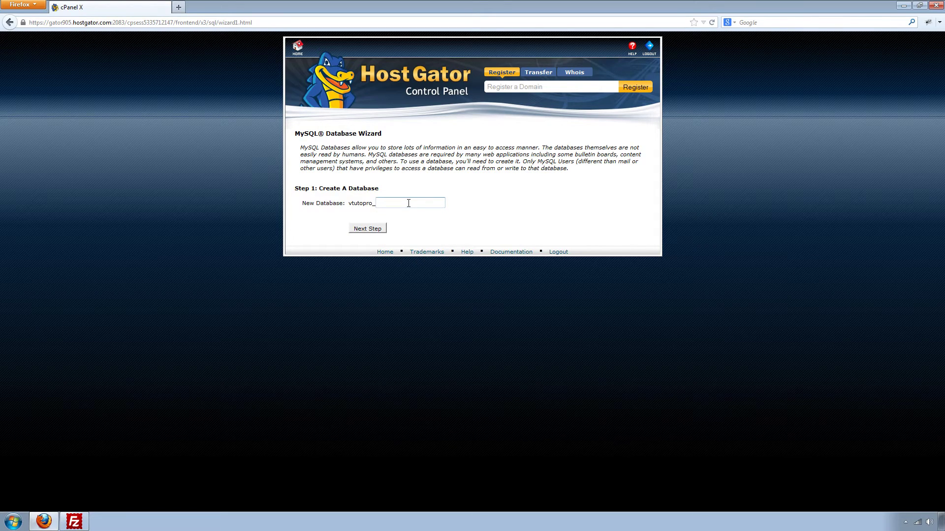
type("test2")
left_click(380, 229)
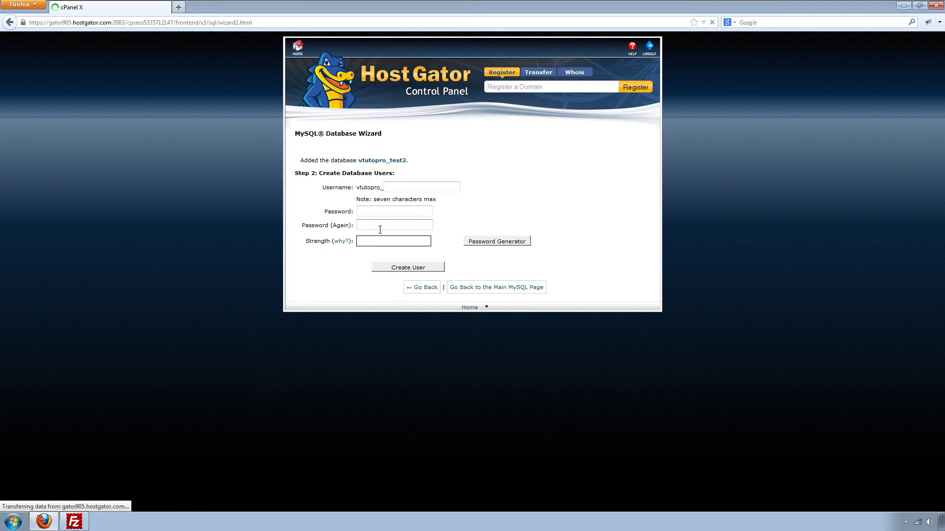
Step: Create the database user test2, entering its password twice
type("test2")
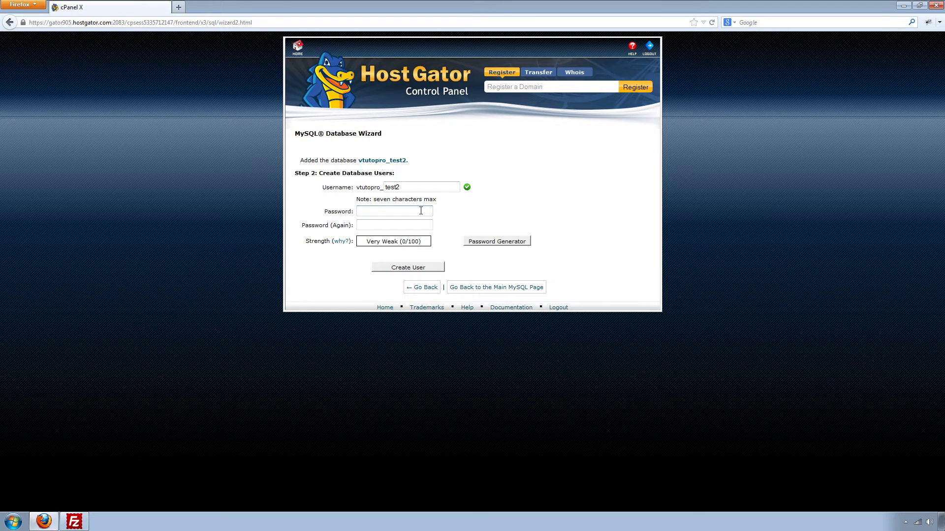
mouse_move(420, 187)
left_mouse_down()
mouse_move(390, 188)
mouse_move(409, 188)
left_mouse_up()
left_click(392, 211)
type("12345")
key("Tab")
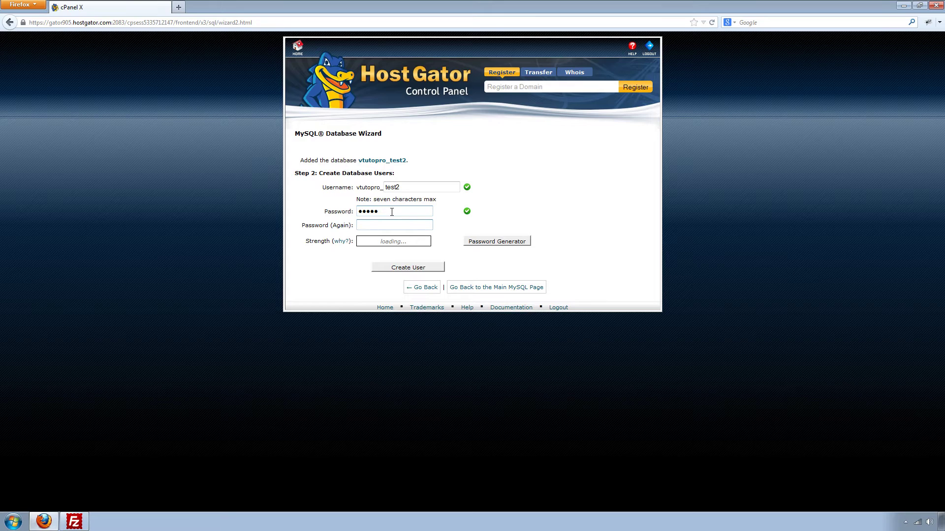
type("12345")
left_click(389, 268)
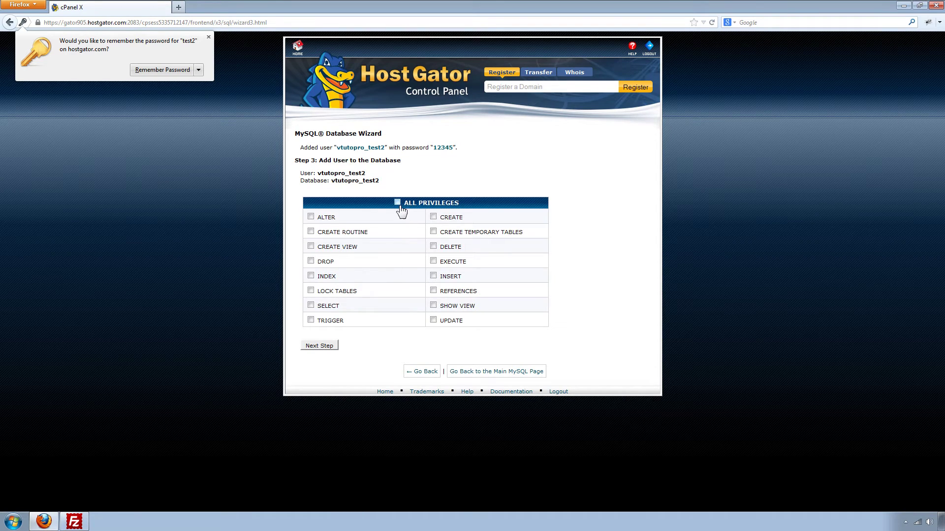
Step: Grant the new user ALL PRIVILEGES and add it to vtutopro_test2
left_click(398, 203)
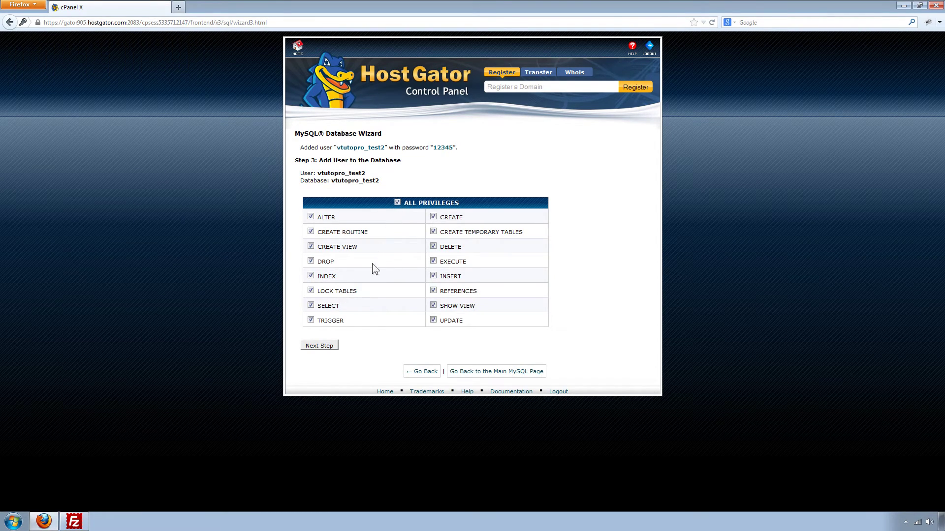
left_click(324, 347)
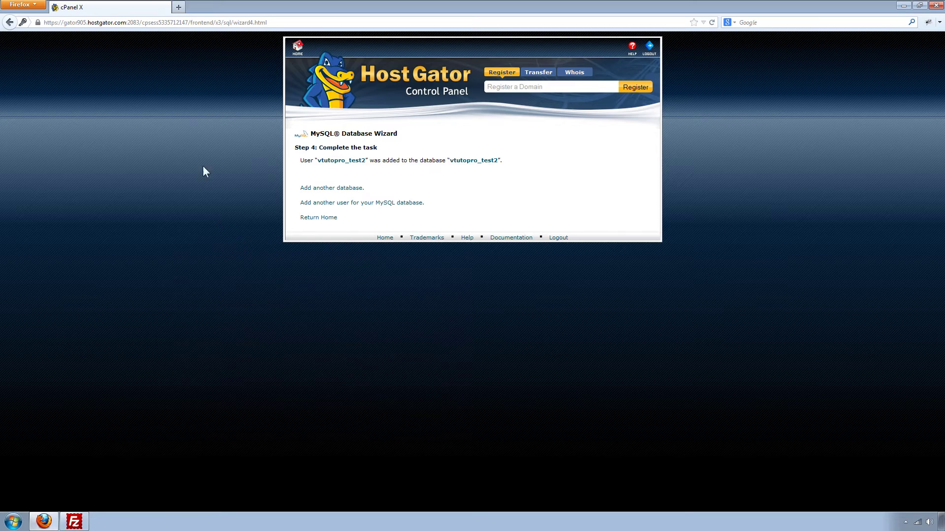
left_click(155, 25)
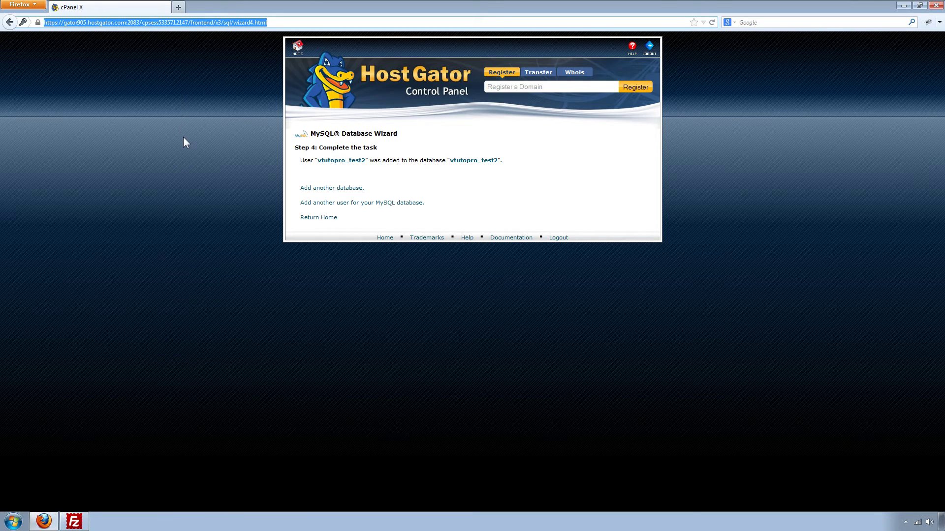
Step: Load the Duplicator installer at videotutorialspro.net/test/installer.php in Firefox
type("videotutorialspro.net/test/installer.php")
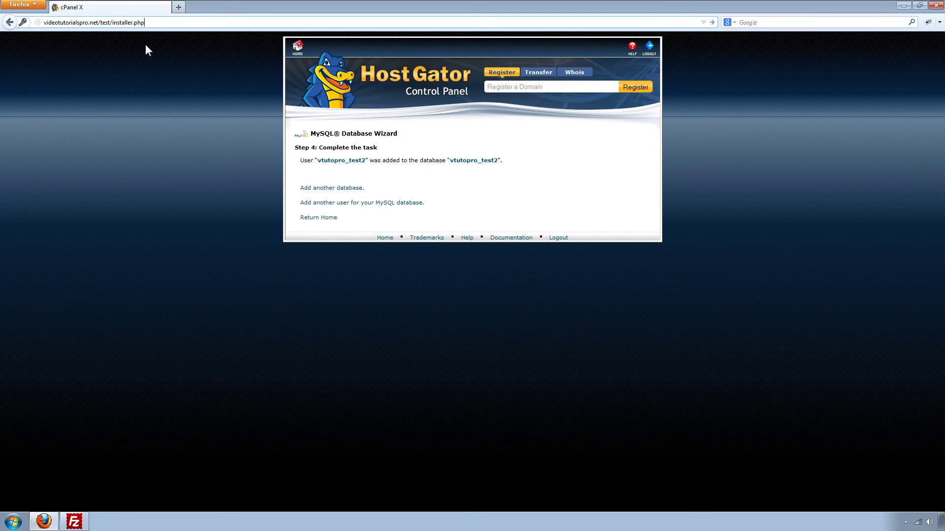
key("shift+Left")
key("shift+Left")
key("shift+Left")
key("shift+Left")
key("shift+Right")
key("shift+Right")
key("shift+Right")
key("shift+Right")
key("shift+Right")
key("shift+Right")
key("shift+Right")
key("Return")
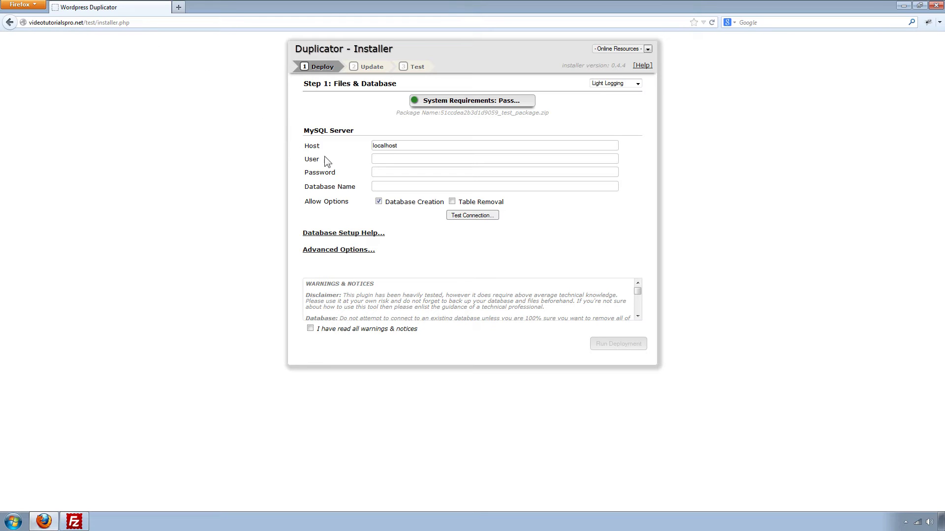
Step: Enter MySQL user vtutopro_test, its password, and database vtutopro_test2, keeping host localhost
left_click(390, 159)
type("vtutopro_test")
type("12345")
type("vtutop")
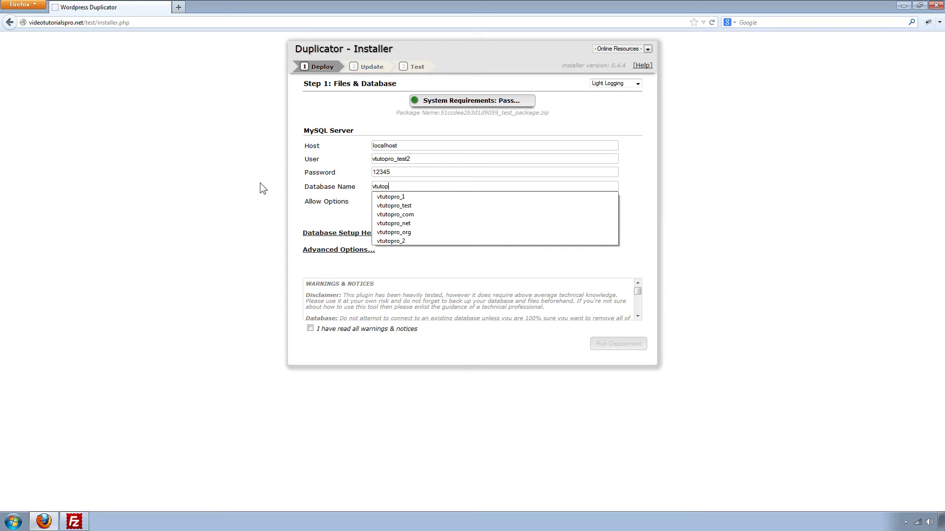
type("ro_test2")
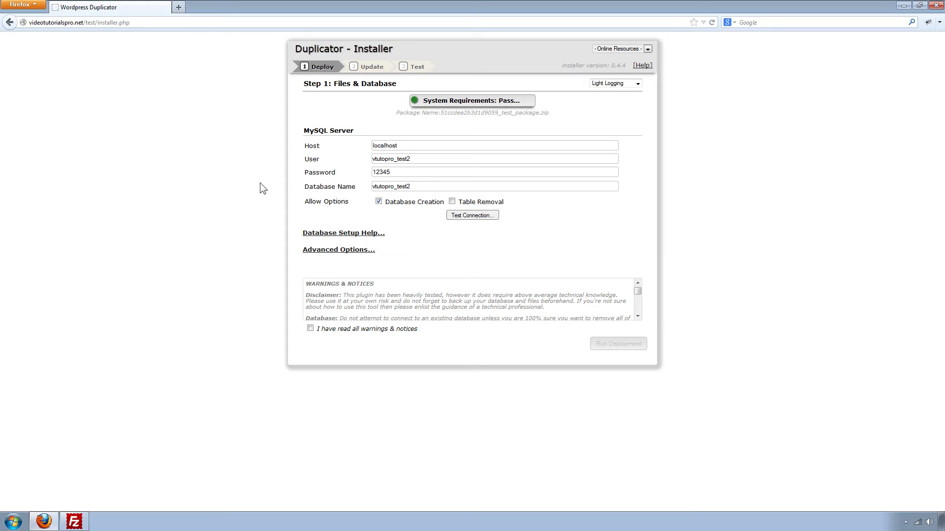
left_click_drag(400, 145, 365, 148)
left_click(404, 146)
Step: Accept the warnings notice and run the deployment, confirming the installation settings
left_click(311, 328)
left_click(623, 345)
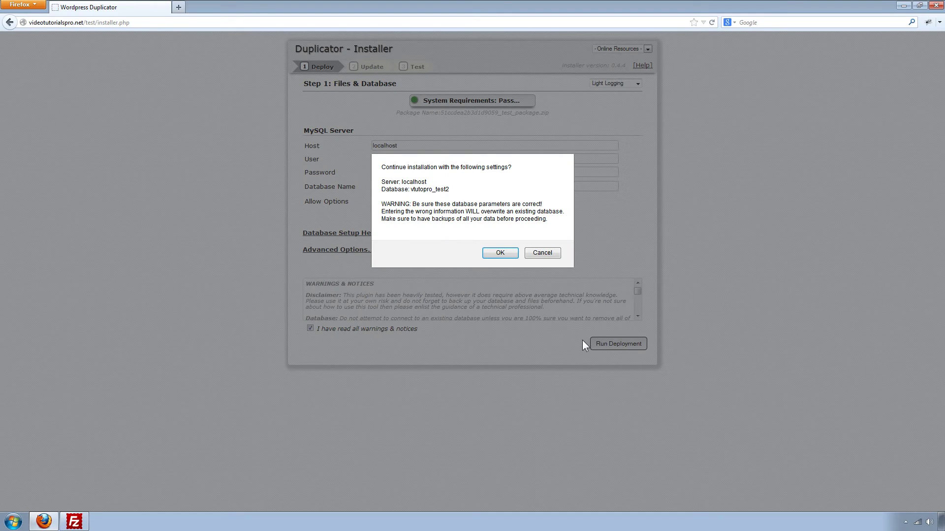
left_click(499, 253)
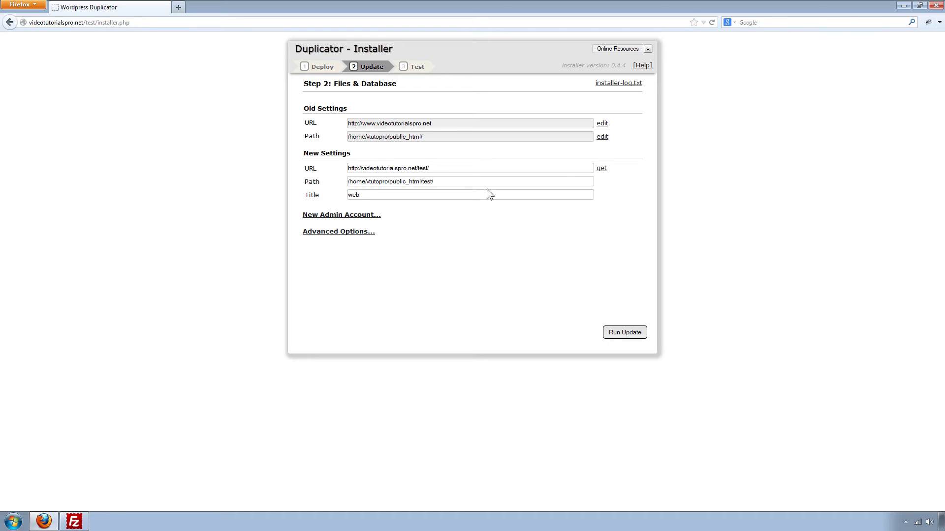
Step: Check the new /test URL and path, then run the table data update
left_click_drag(472, 168, 444, 175)
mouse_move(442, 184)
left_mouse_down()
mouse_move(347, 185)
mouse_move(445, 187)
left_mouse_up()
left_click(622, 334)
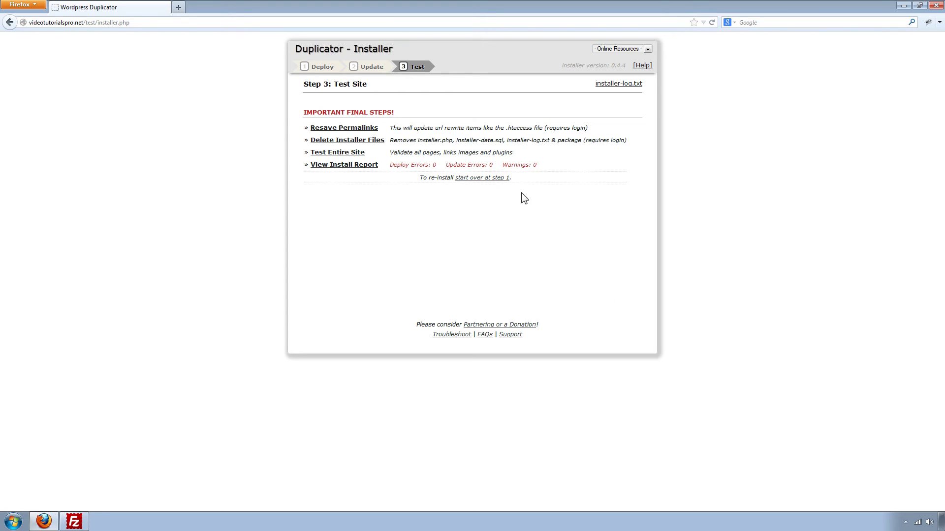
Step: Log into the /test WordPress as admin, resave the permalinks, and close that tab
left_click(329, 131)
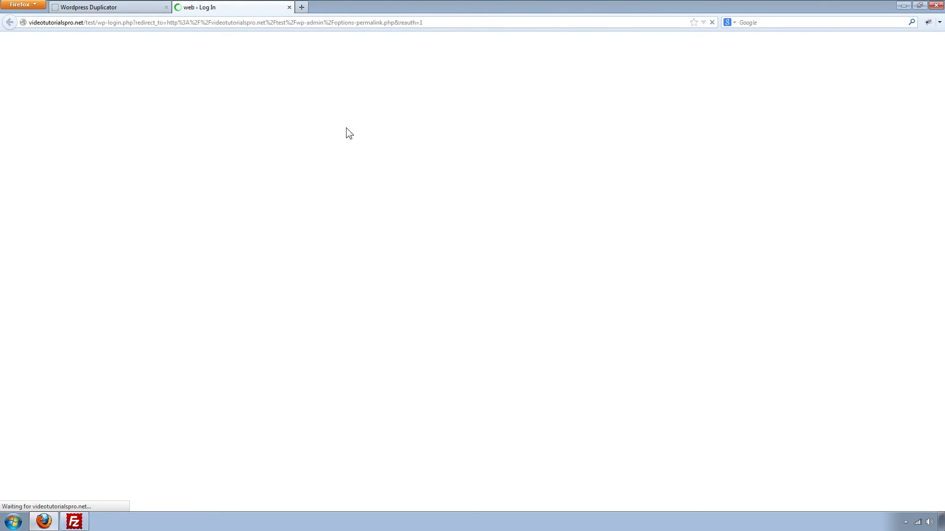
type("admin")
key("Tab")
type("admin")
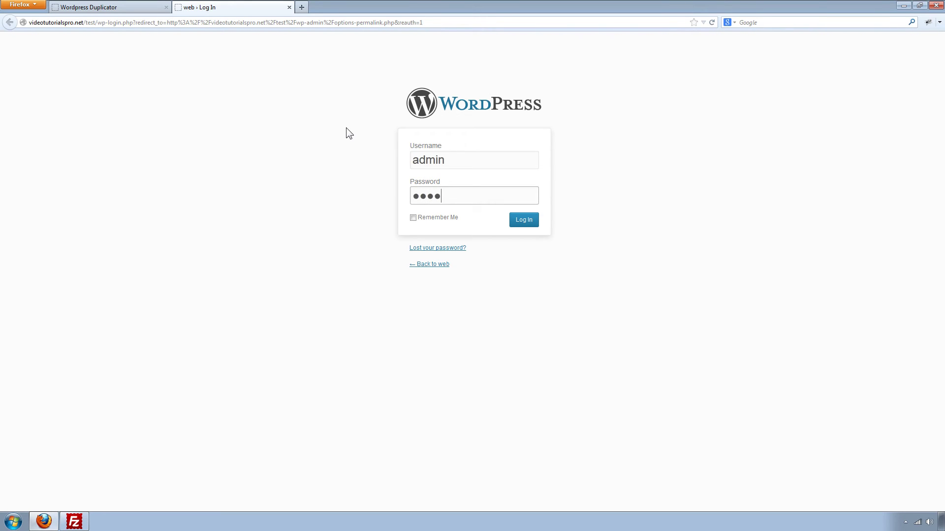
key("Return")
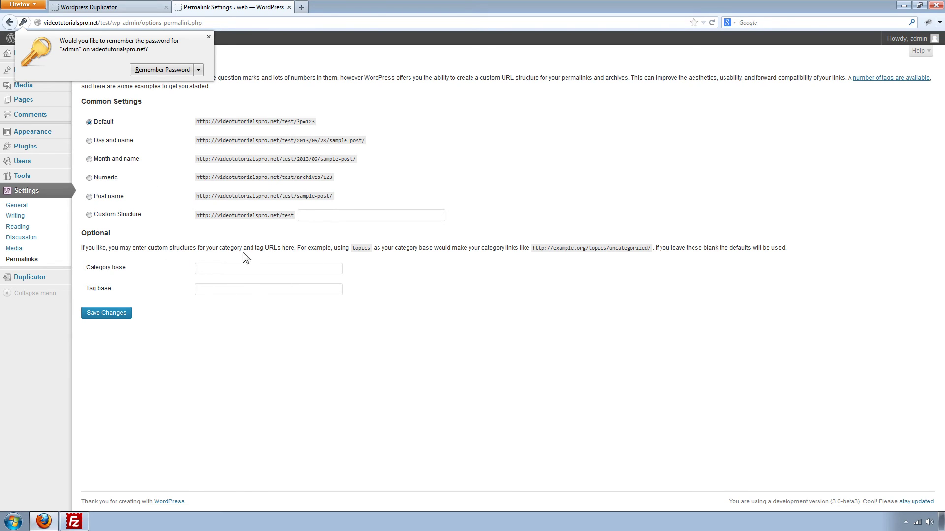
left_click(113, 318)
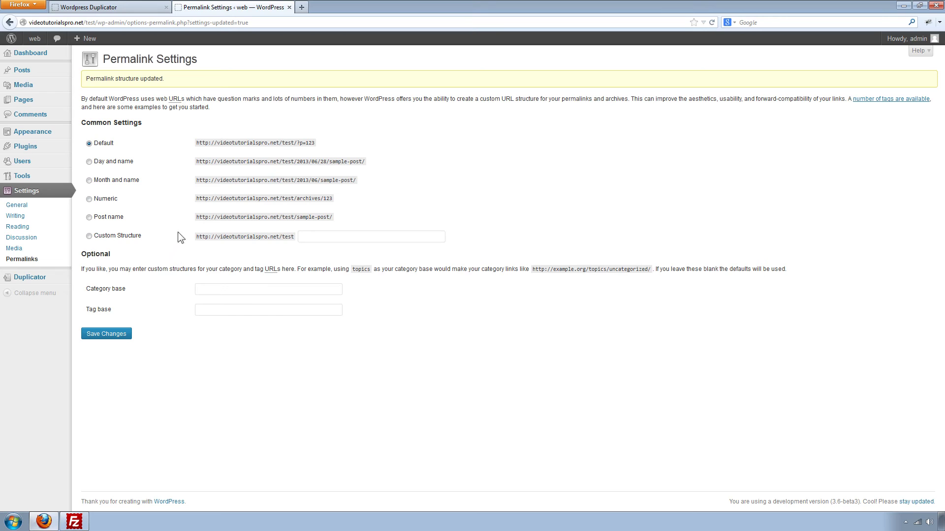
left_click(289, 8)
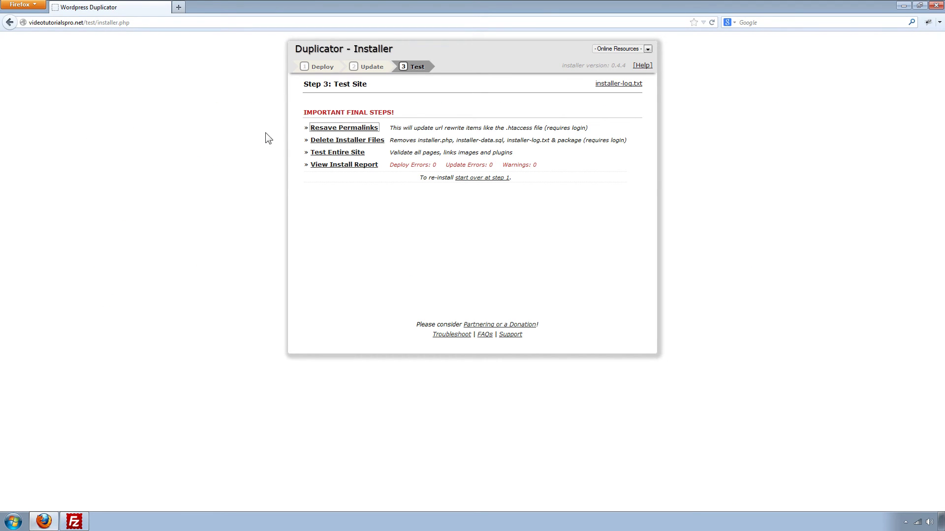
Step: Delete installer.php, installer-data.sql, the log and package zip, then close the cleanup tab
left_click(333, 143)
left_click(474, 228)
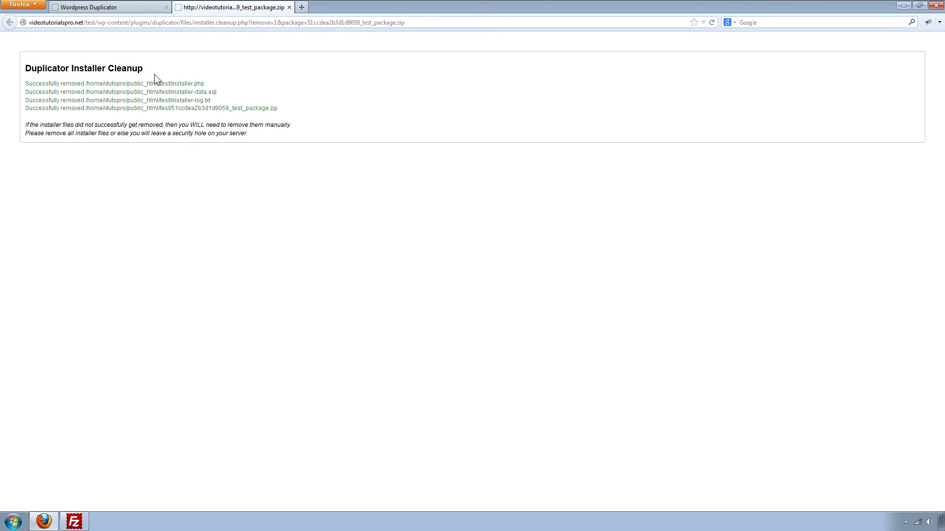
left_click(289, 7)
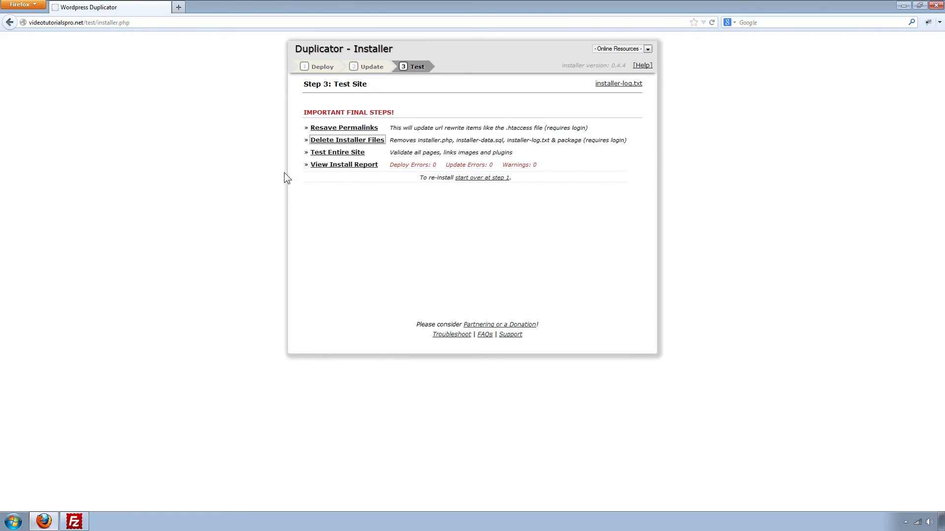
Step: Open the migrated site at videotutorialspro.net/test/ in a new tab
left_click(330, 153)
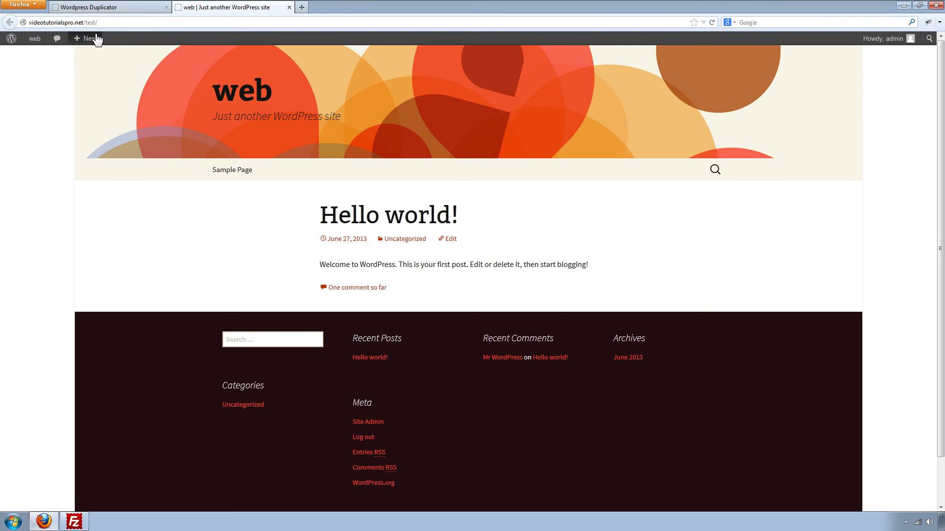
left_click_drag(83, 23, 105, 24)
left_click(33, 197)
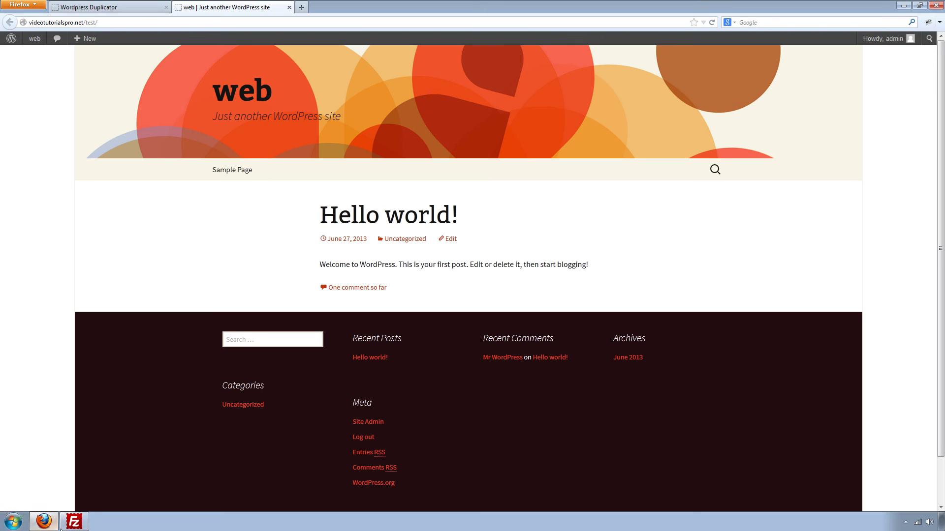
Step: Look at the package zip in FileZilla's local list, then return to the site in Firefox
left_click(74, 522)
left_click(121, 256)
left_click(66, 182)
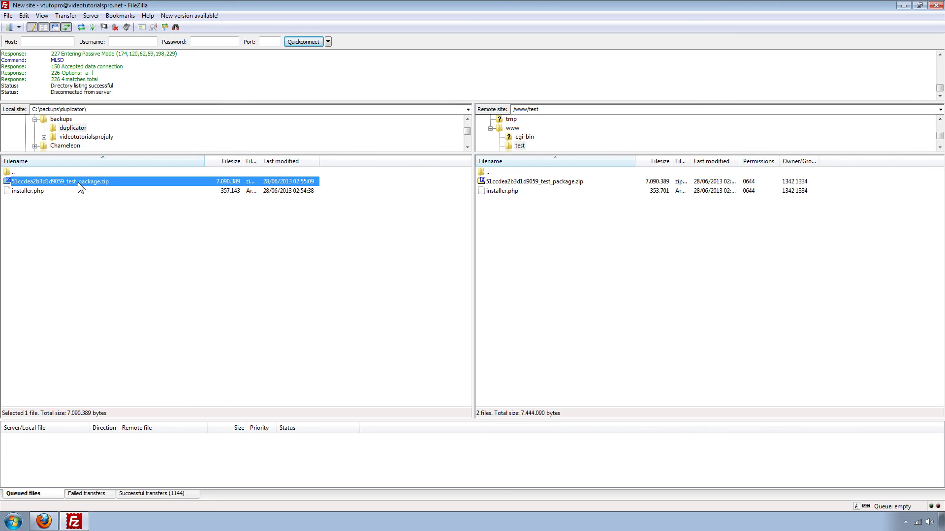
left_click(52, 519)
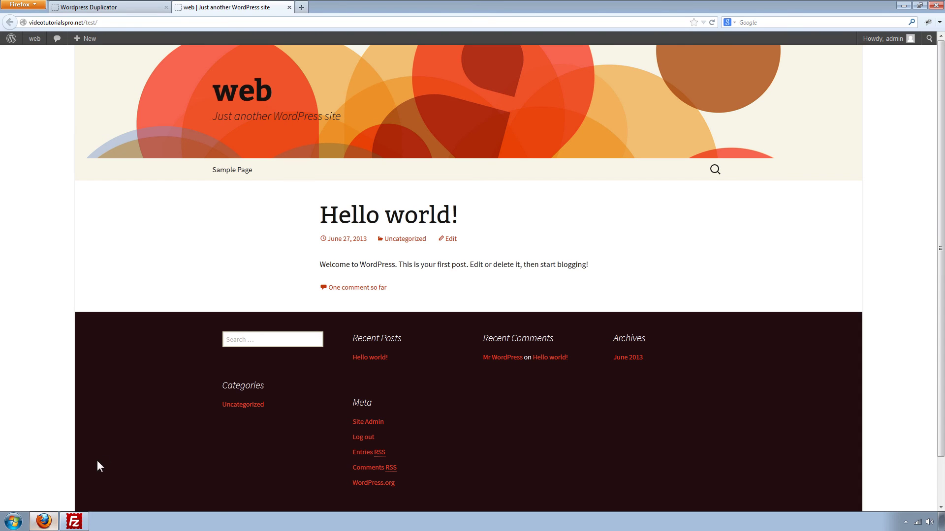